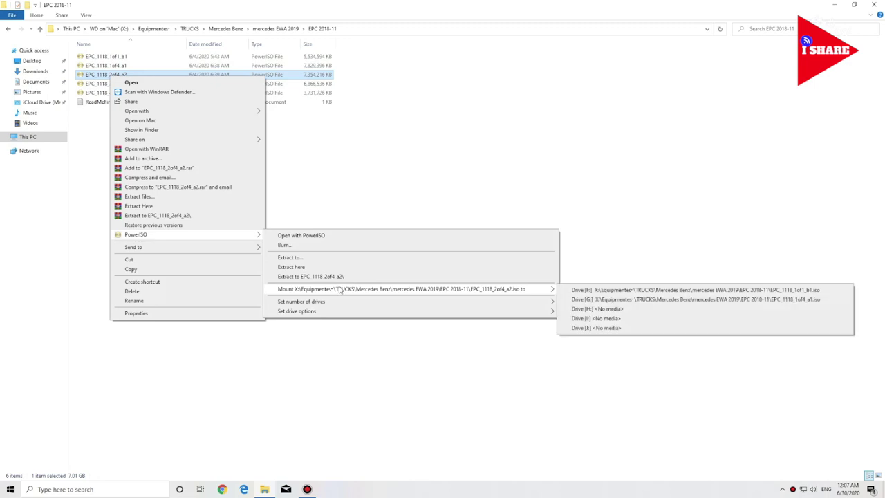
Mount the EPC_1118_2of4_a2 image to virtual drive H and the EPC_1118_3of4_a3 image to drive I with PowerISO.
left_click(700, 309)
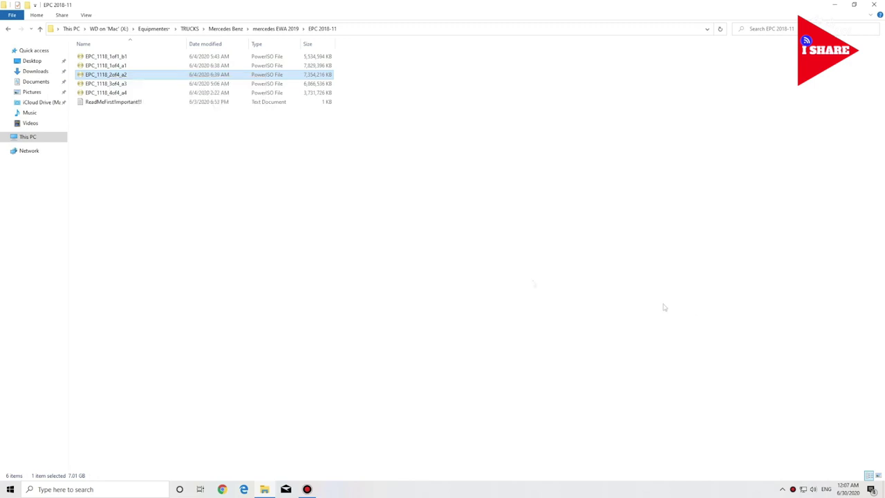
right_click(102, 83)
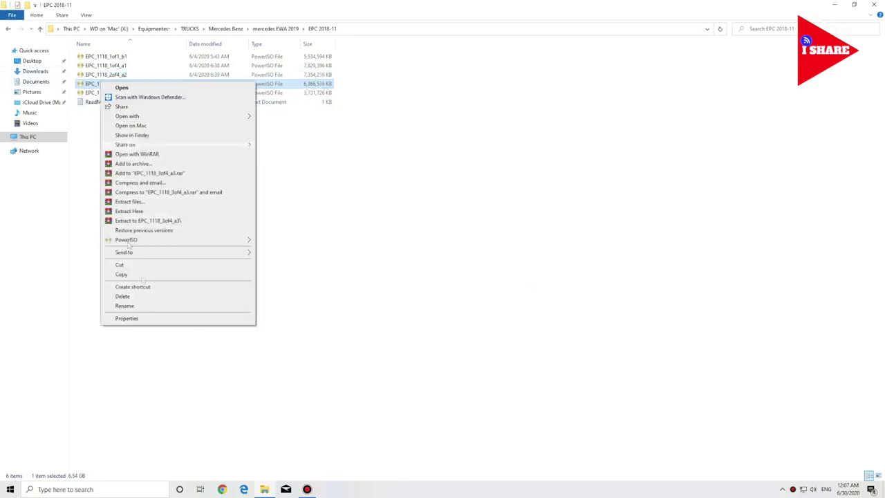
mouse_move(211, 245)
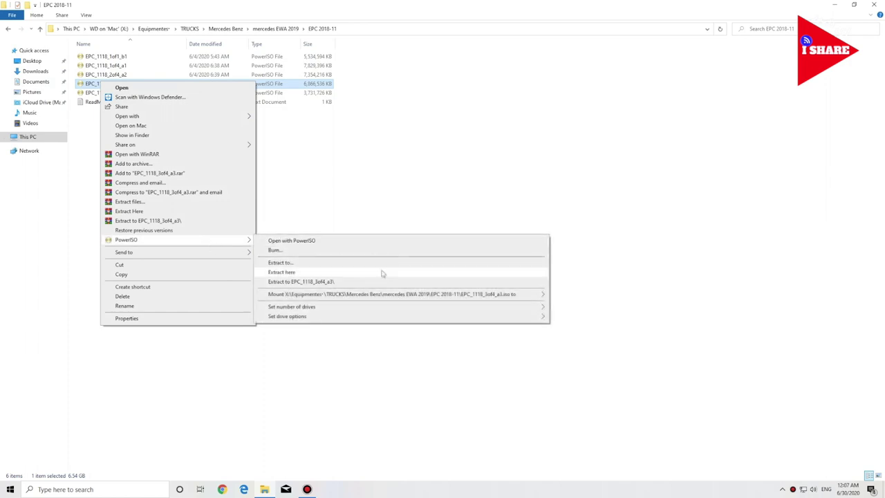
mouse_move(490, 298)
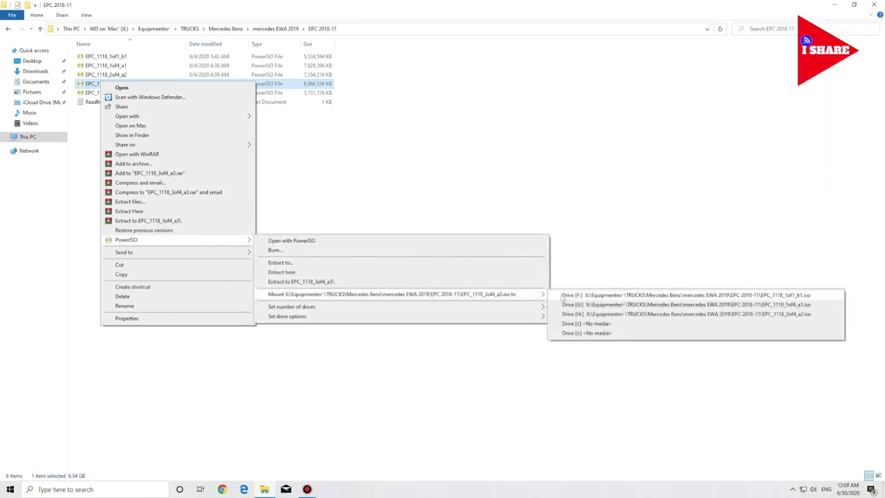
left_click(606, 322)
Mount the EPC_1118_4of4_a4 image to virtual drive J with PowerISO.
left_click(92, 94)
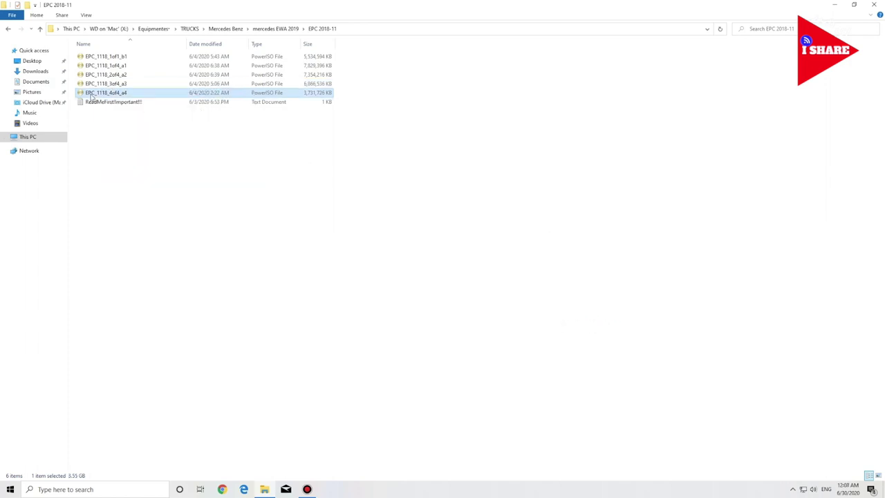
right_click(93, 94)
mouse_move(211, 251)
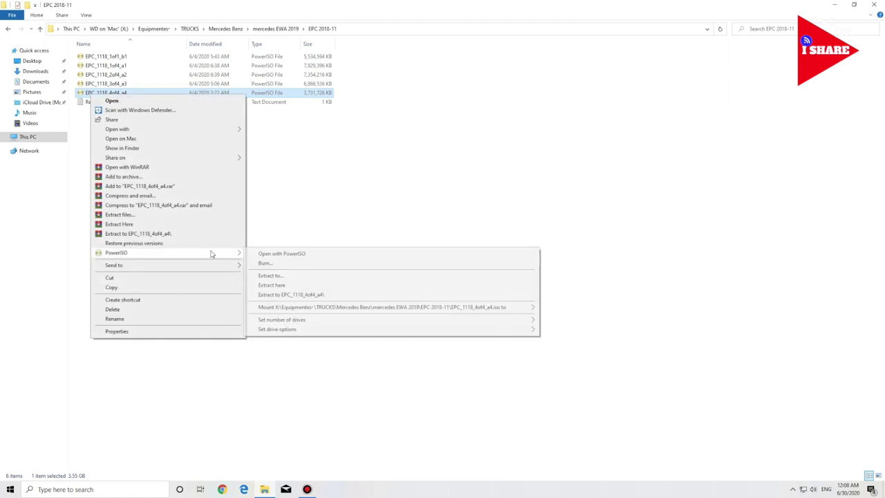
mouse_move(417, 313)
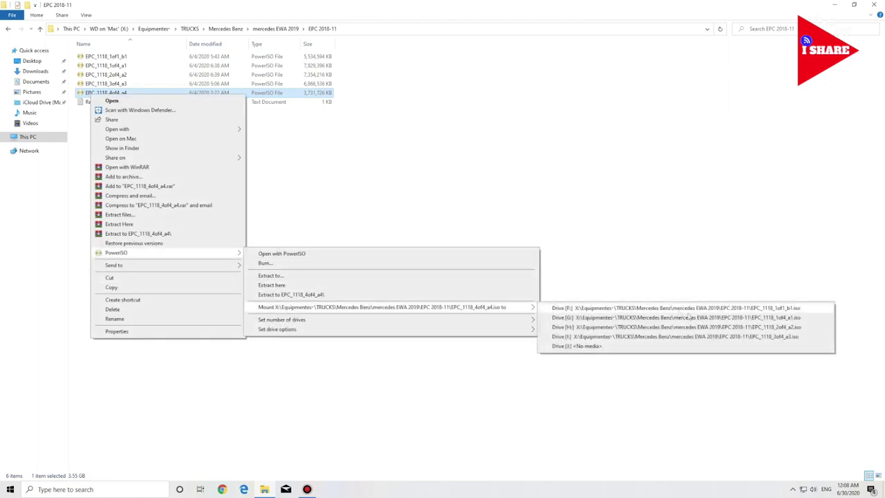
left_click(660, 348)
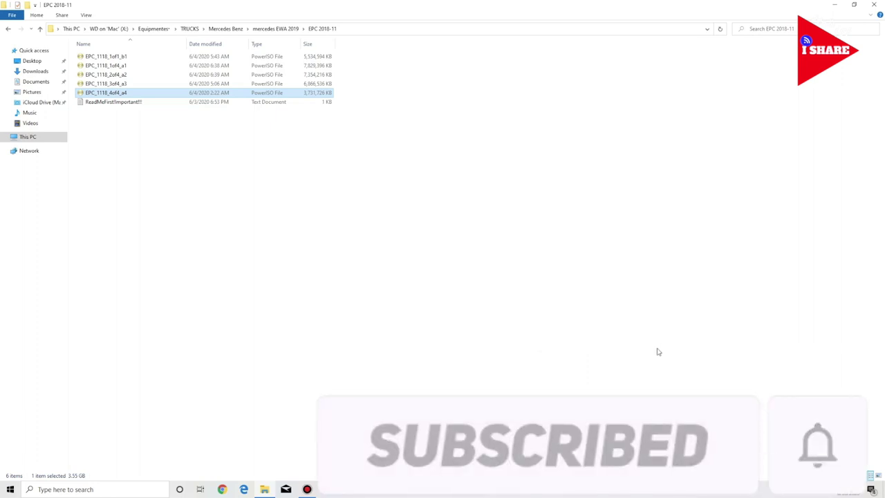
Open the mounted EPC_1118_1of1_b1 disc on drive F from This PC.
left_click(31, 138)
left_click(461, 101)
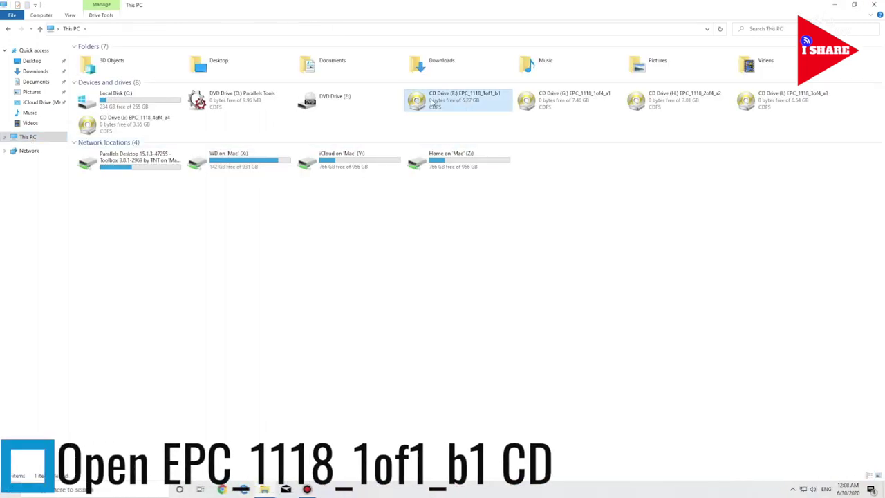
right_click(468, 102)
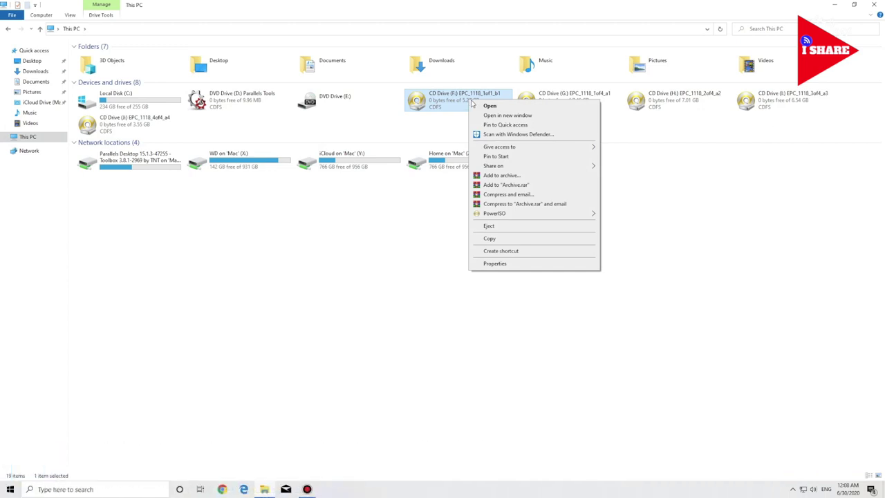
left_click(507, 106)
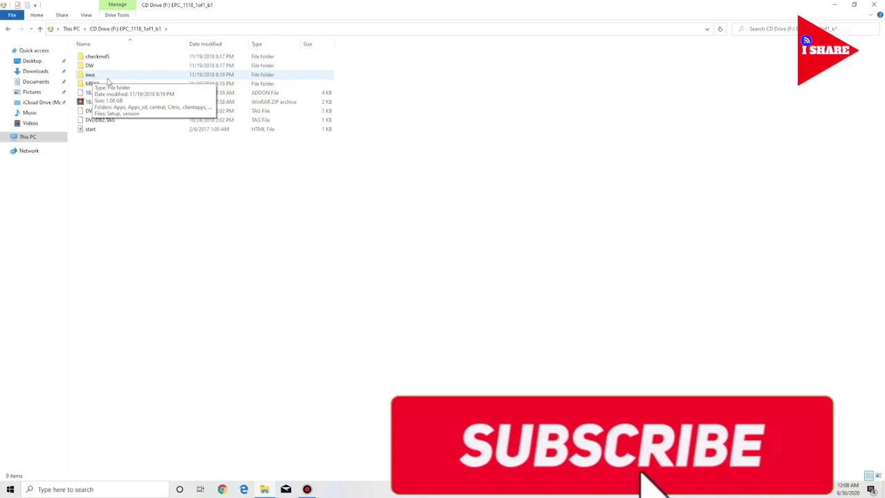
Run Setup from the disc's ewa folder as administrator and allow it to make changes to the device.
double_click(91, 76)
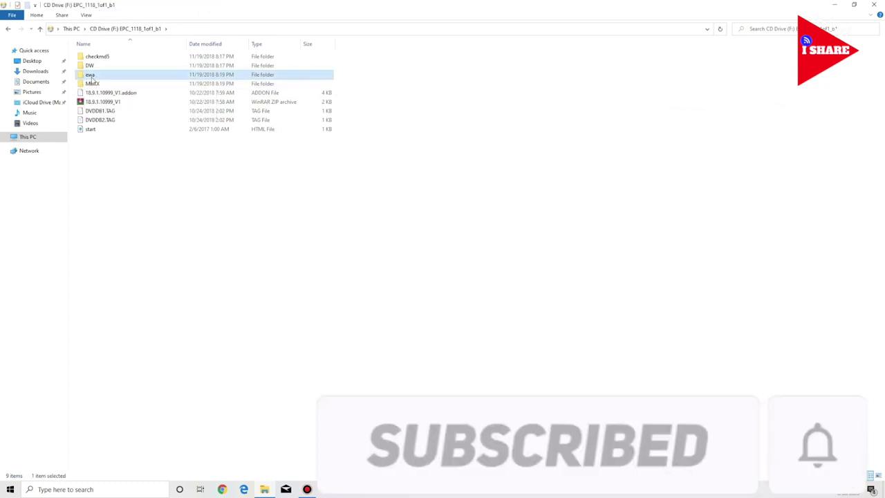
left_click(94, 347)
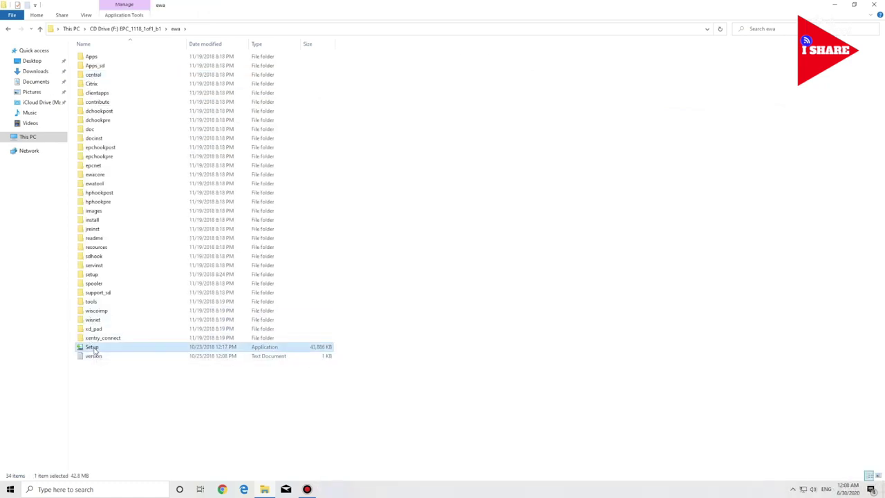
right_click(94, 347)
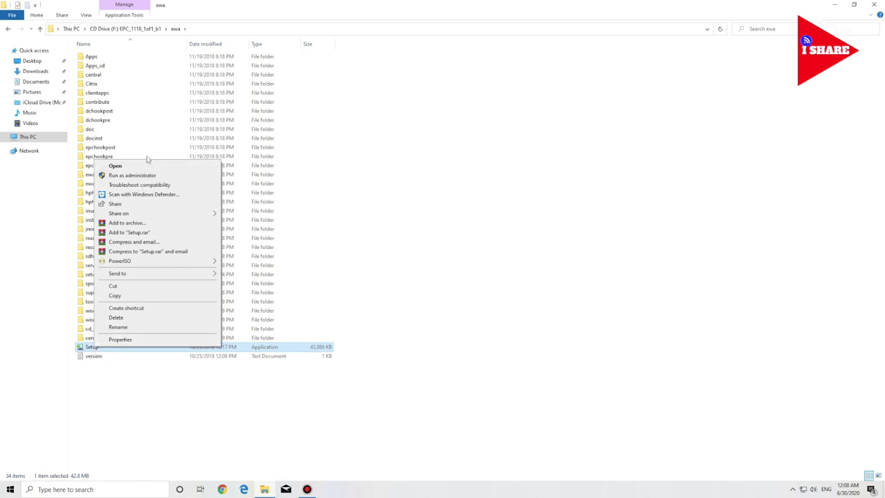
left_click(142, 176)
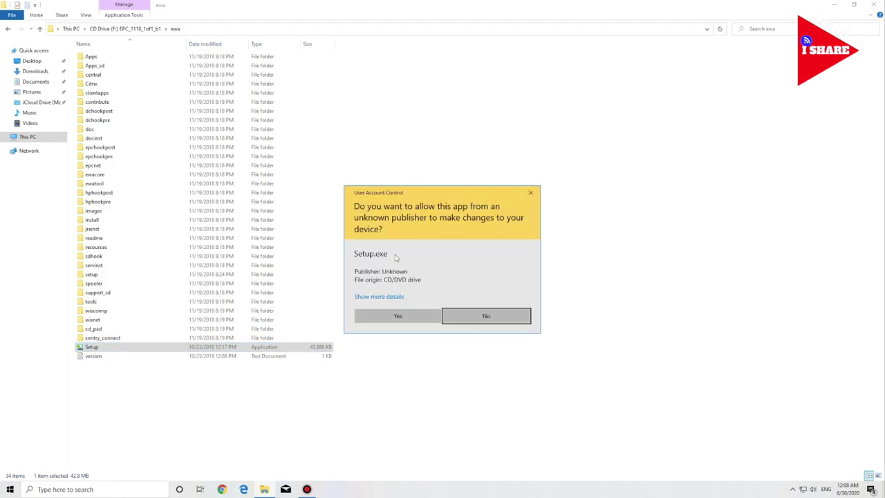
left_click(395, 316)
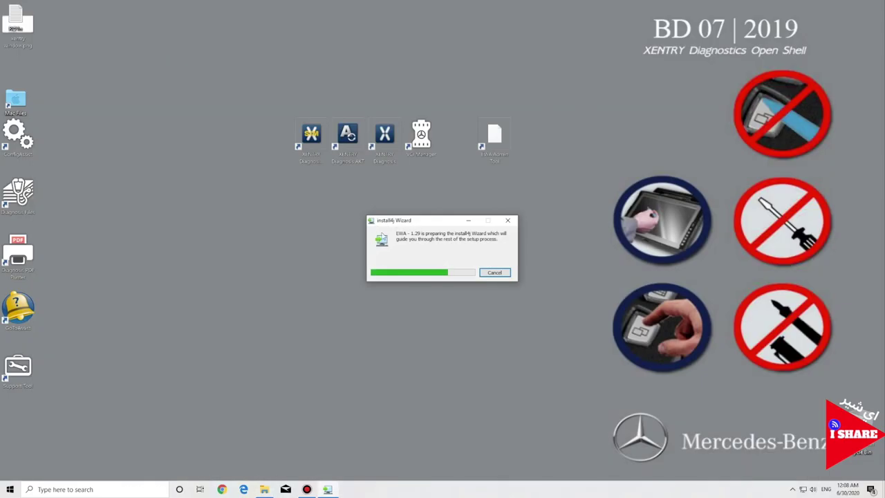
Set the EWA installer's language to English and the destination directory to C:\Program Files (x86)\EWA.
left_click_drag(421, 226, 361, 197)
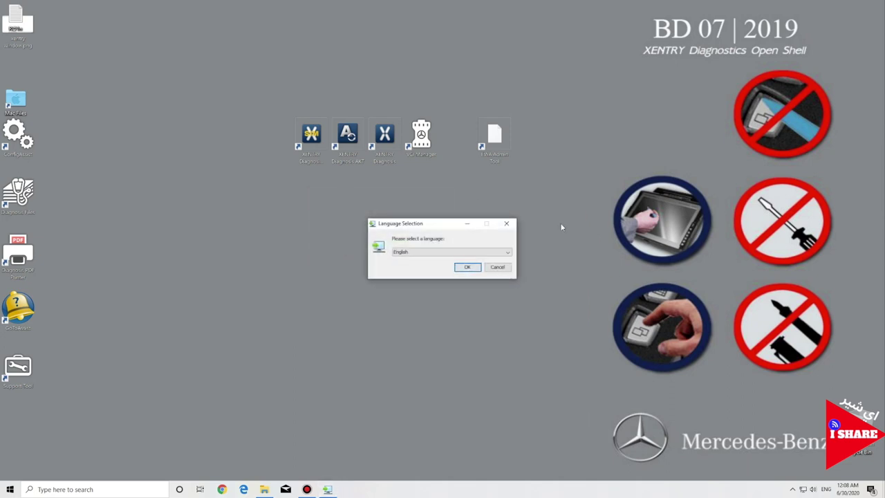
left_click(472, 266)
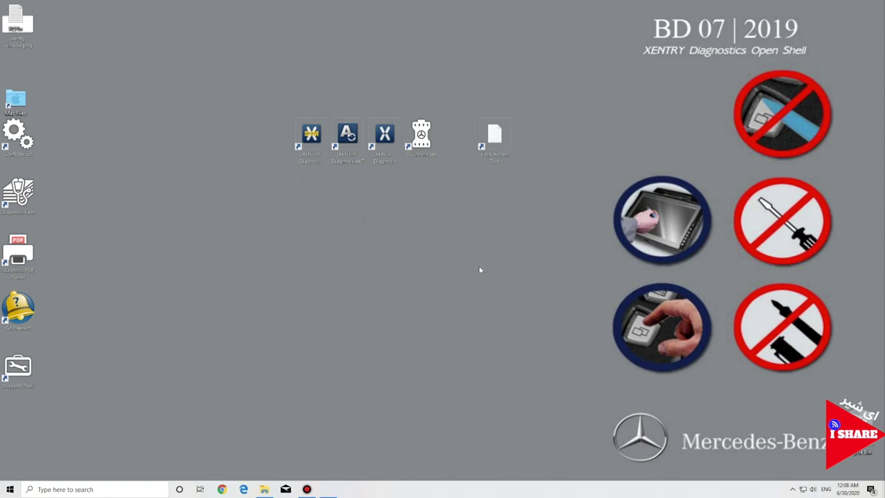
left_click(508, 353)
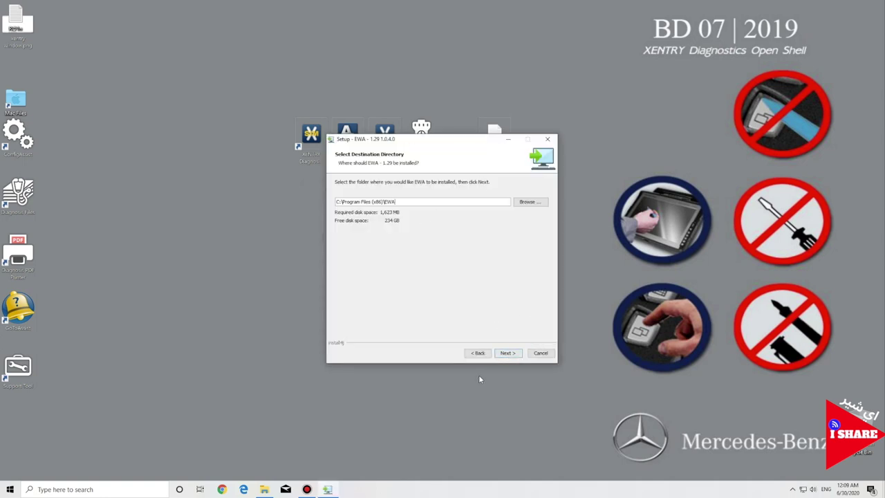
left_click(505, 353)
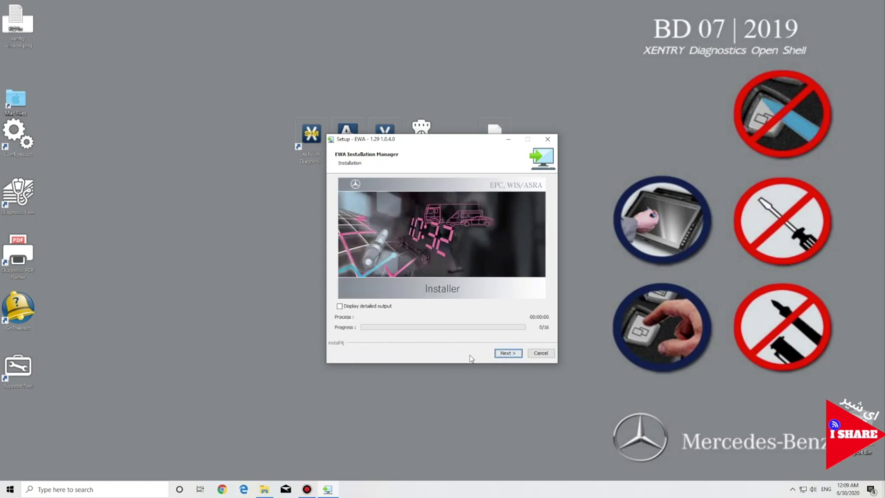
Run the EWA installation with the EWA Start Menu folder for all users, and finish by launching the EWA Admin Tool.
left_click(508, 354)
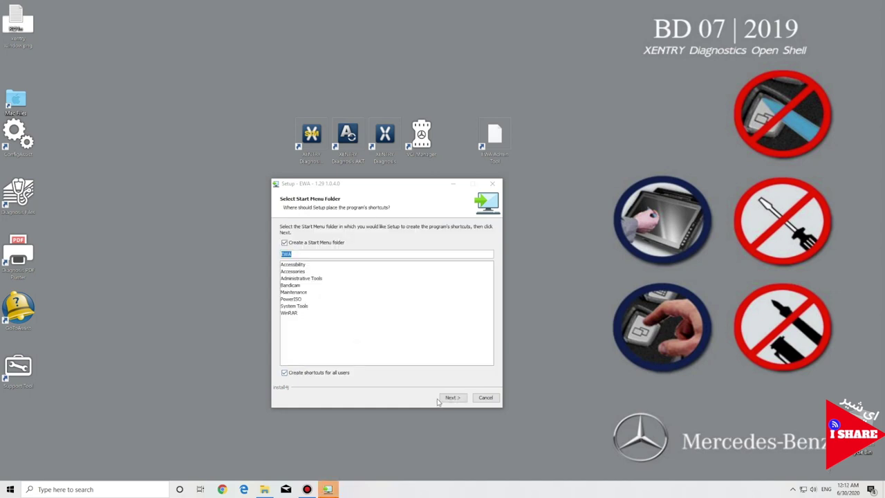
left_click(451, 398)
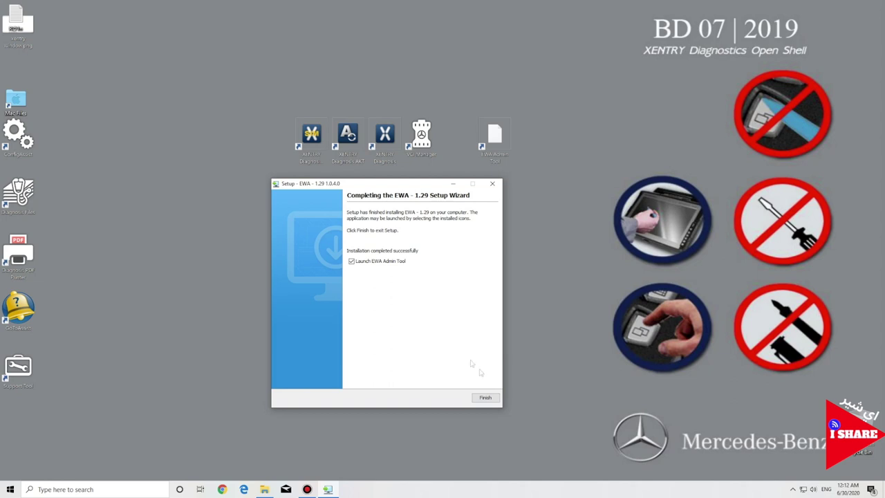
left_click(486, 399)
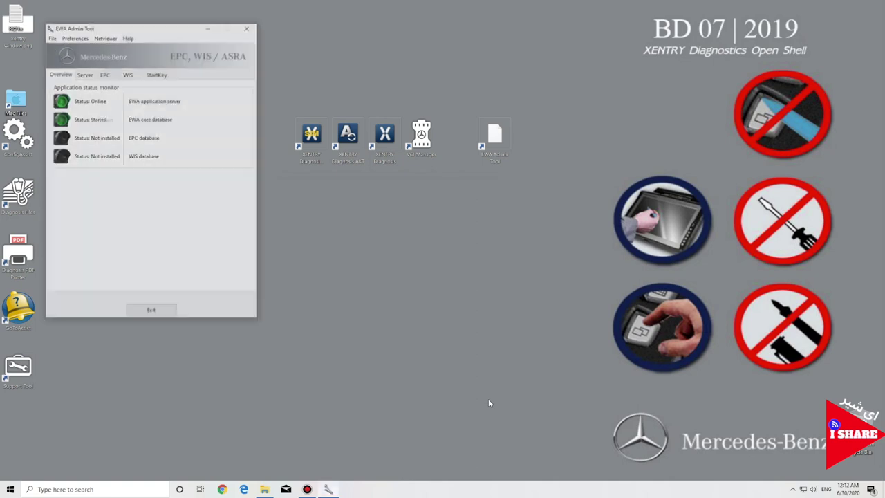
Paste the EPC and WIS StartKeys into their access authorization fields in the EWA Admin Tool and save them.
left_click_drag(128, 26, 359, 172)
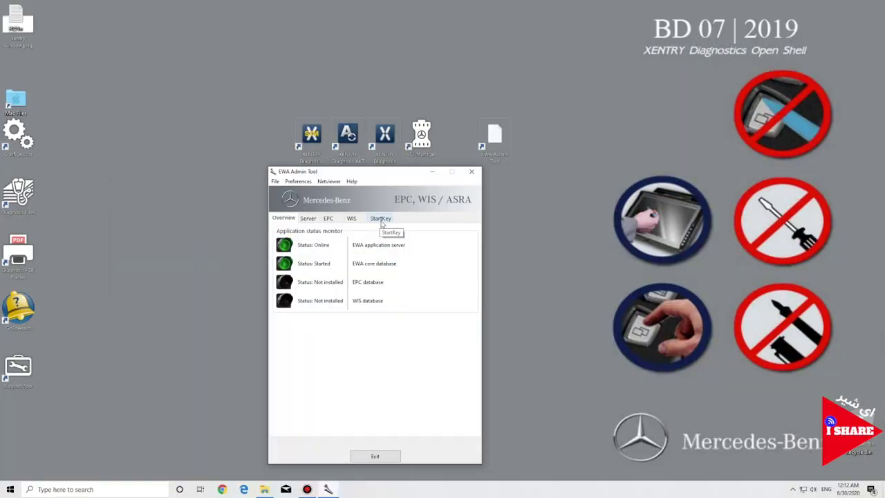
left_click(381, 219)
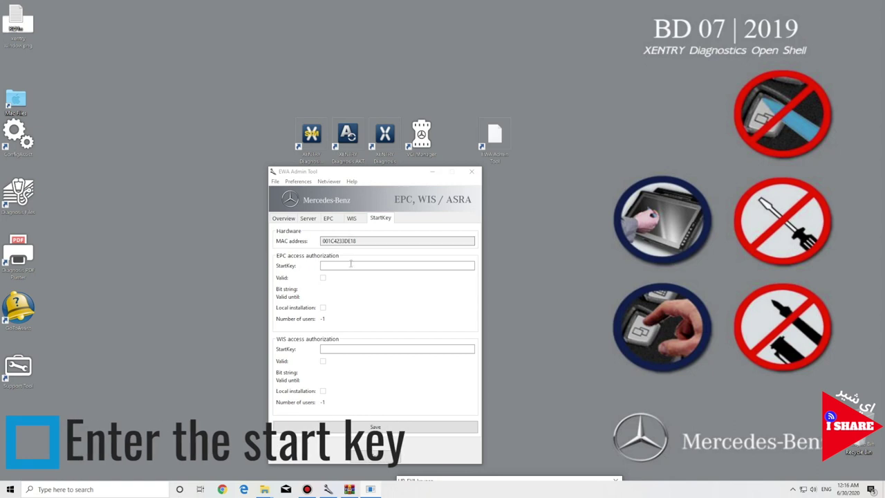
right_click(349, 266)
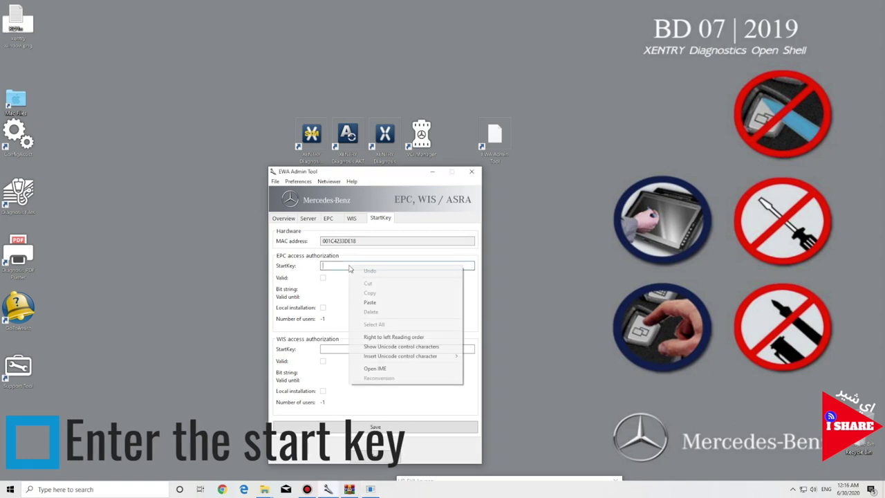
left_click(417, 307)
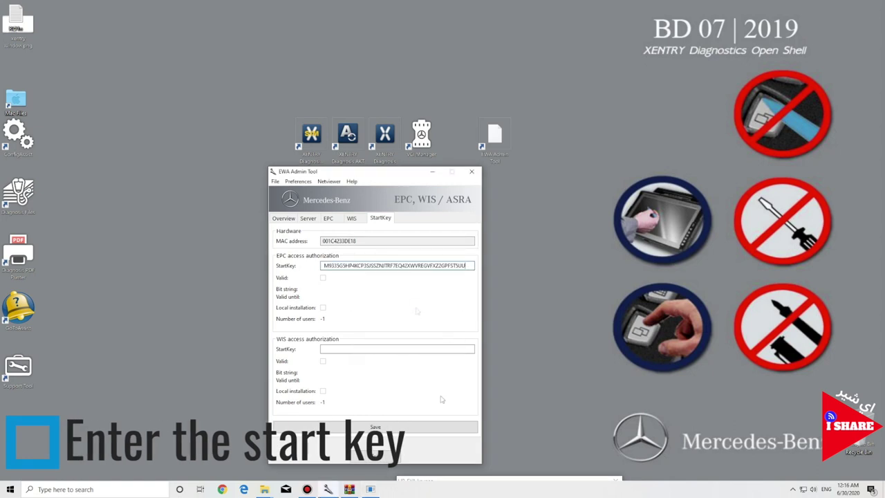
right_click(396, 349)
left_click(429, 388)
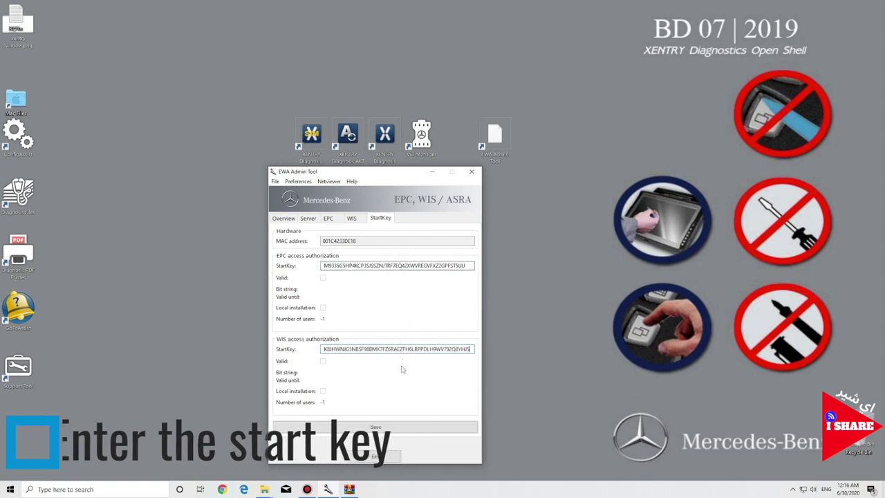
left_click(375, 427)
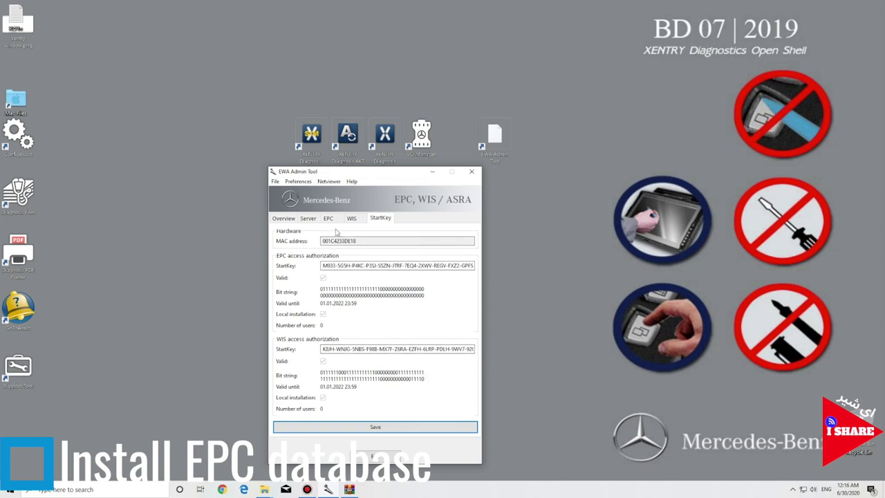
Install the DW 11/2018 Baseline EPC database on Local Disk (C:), allowing the temporary EWA server shutdown, and close the installation.
left_click(329, 219)
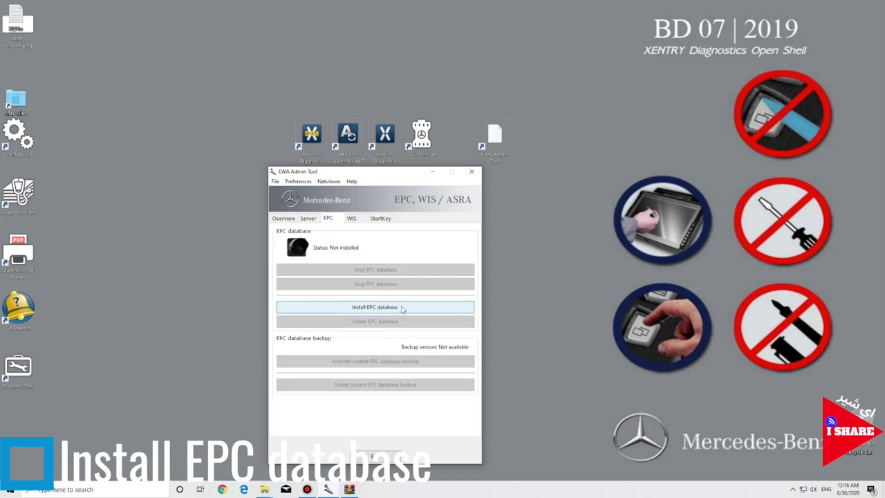
left_click(363, 309)
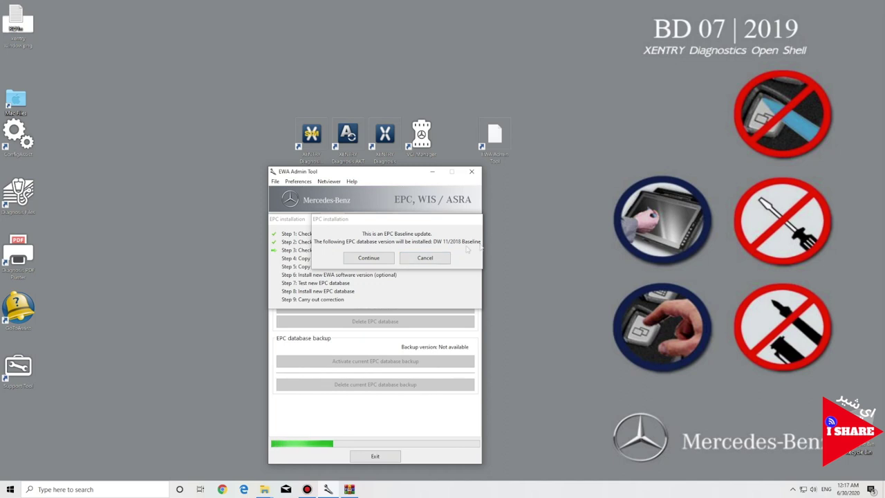
left_click(369, 257)
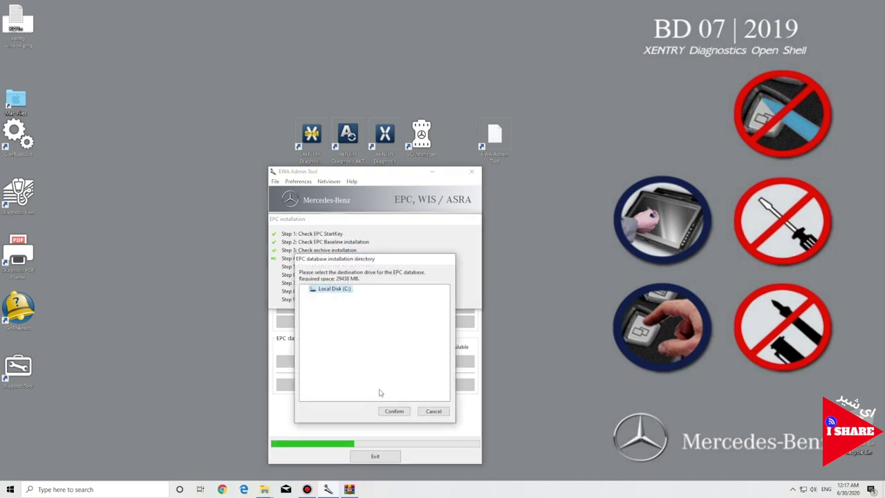
left_click(394, 410)
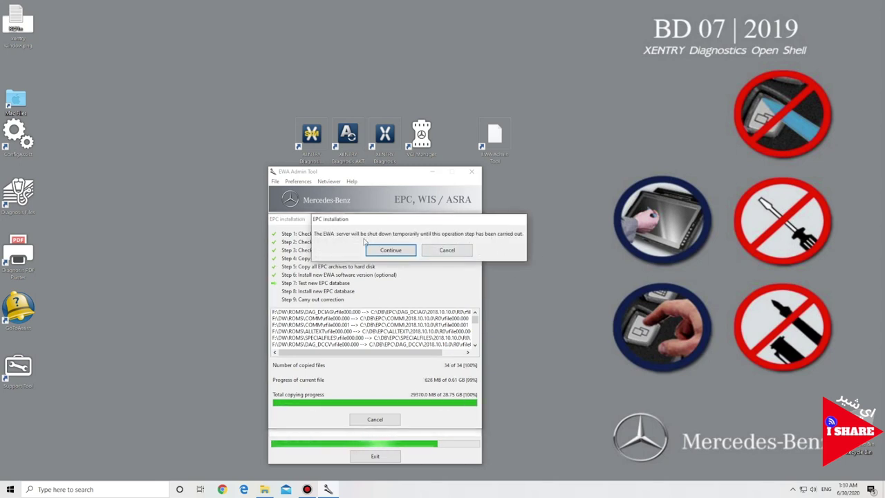
left_click(390, 250)
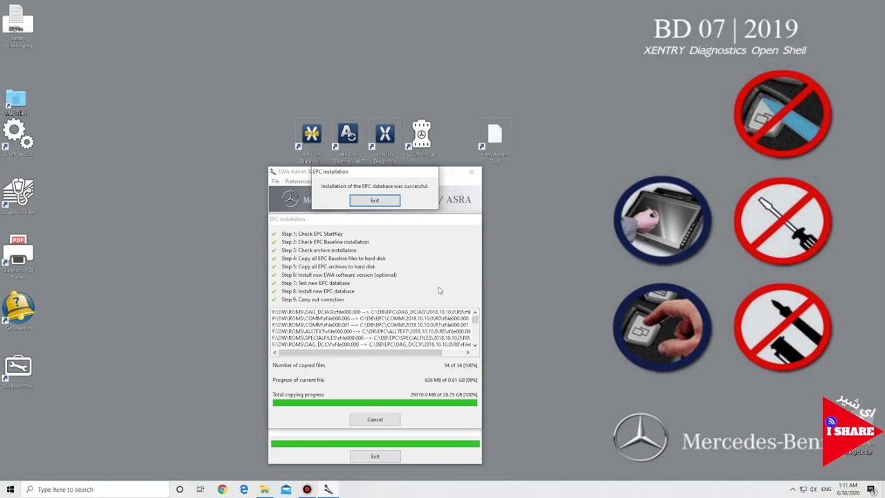
left_click(377, 202)
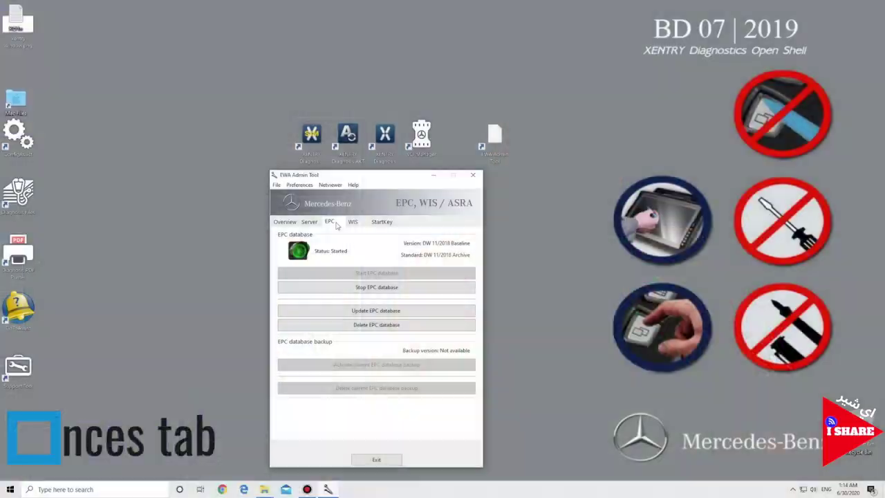
Enable the additional functionality preference in the EWA Admin Tool and open the extended update options.
left_click(293, 222)
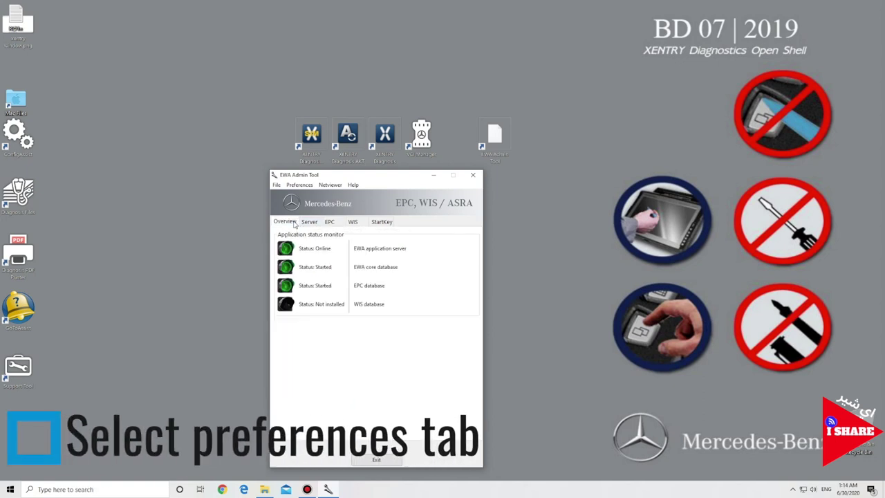
left_click(308, 186)
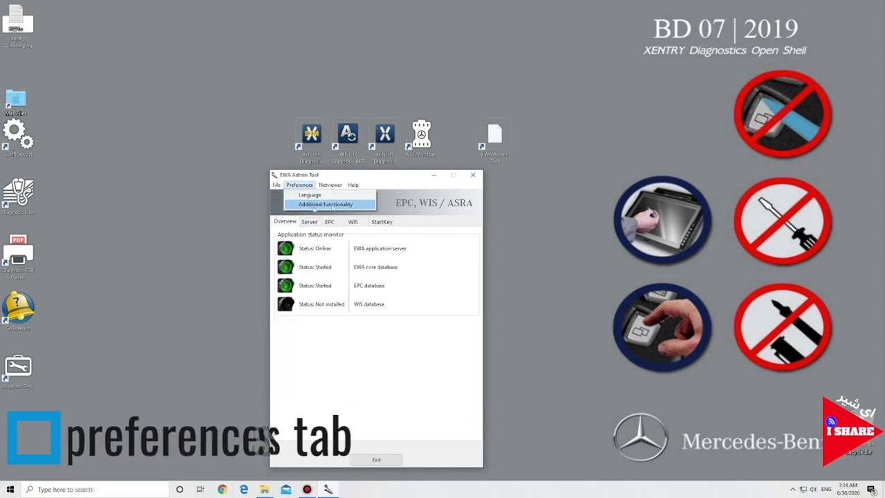
left_click(331, 203)
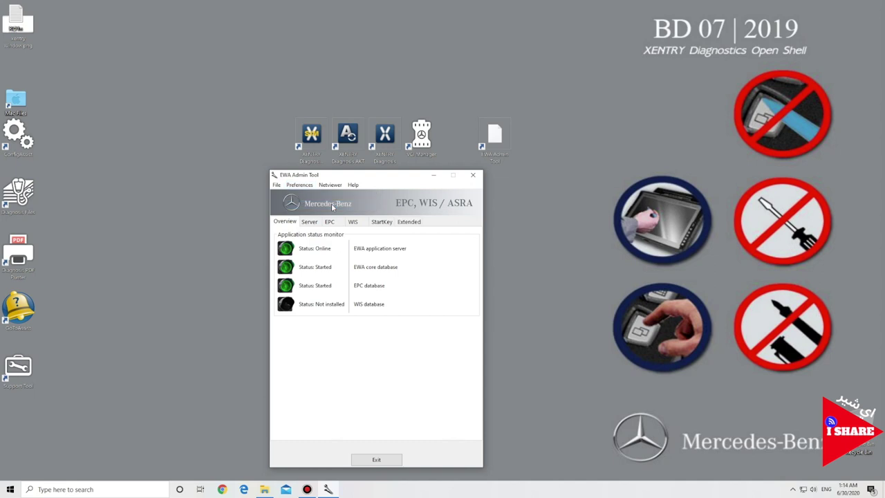
left_click(407, 222)
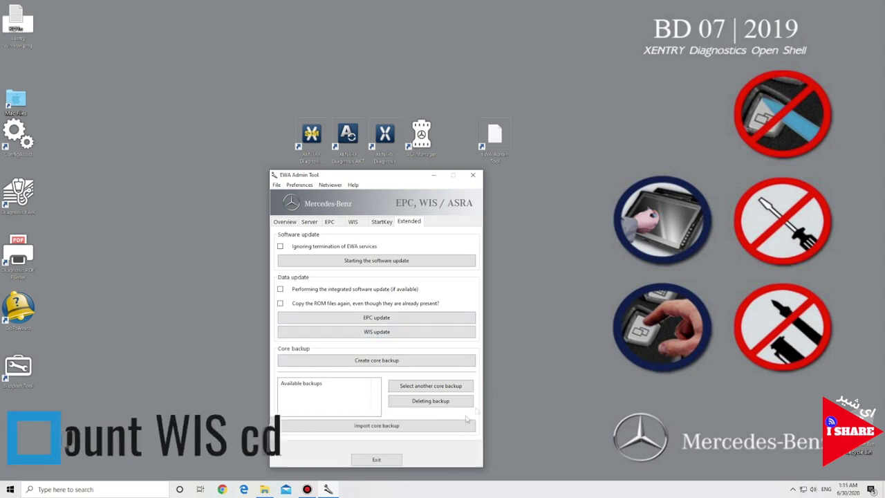
Mount the WIS__1019_1of1 disc image to drive F: with PowerISO and close the WIS.2019.10_11 folder.
left_click(264, 489)
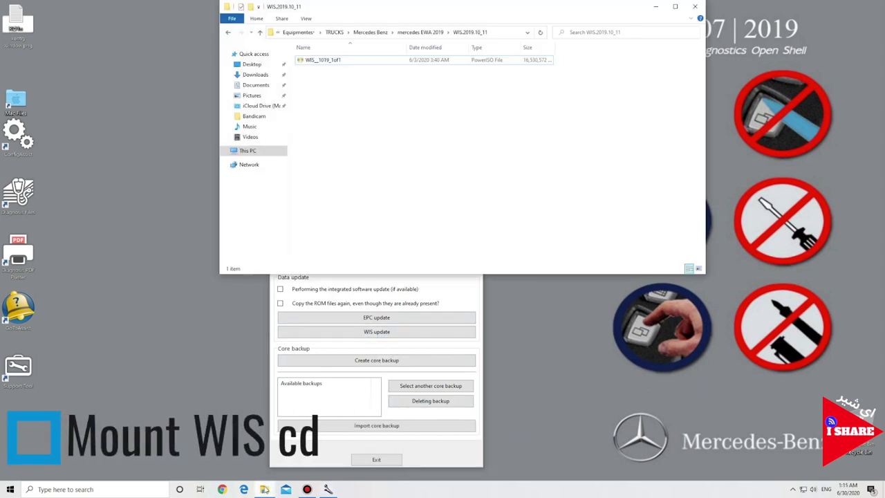
left_click(324, 61)
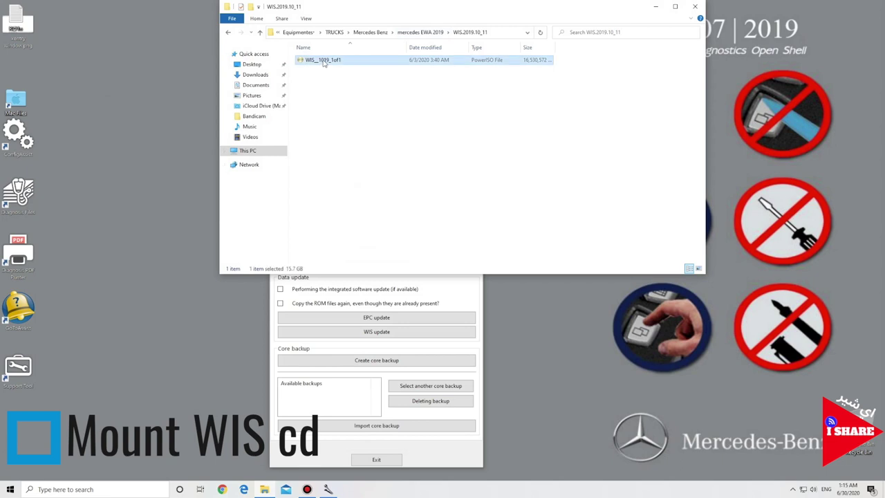
right_click(324, 61)
left_click(319, 61)
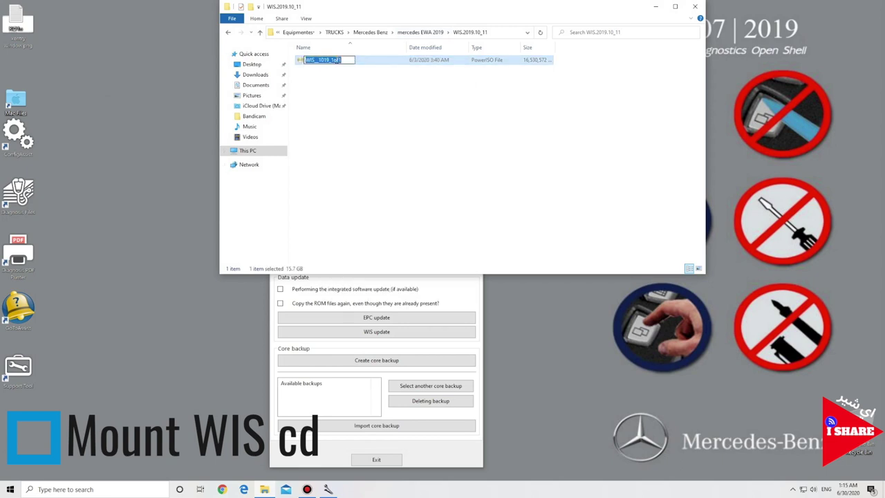
key("Escape")
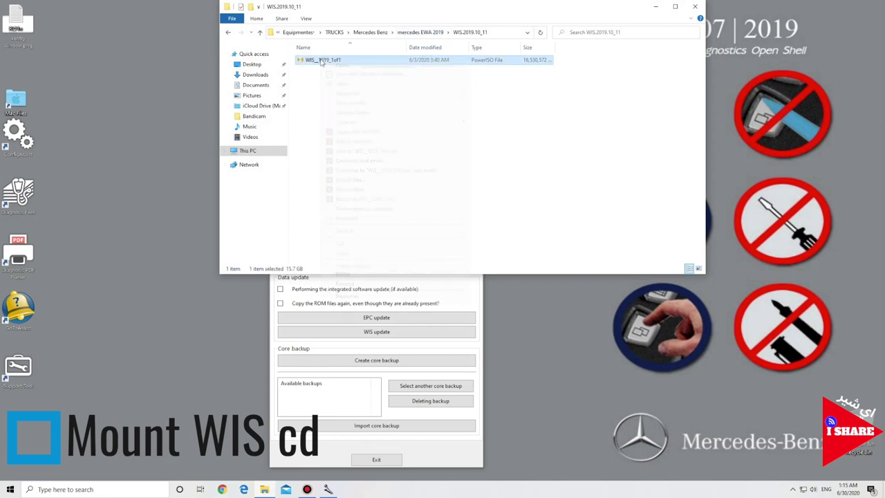
right_click(322, 61)
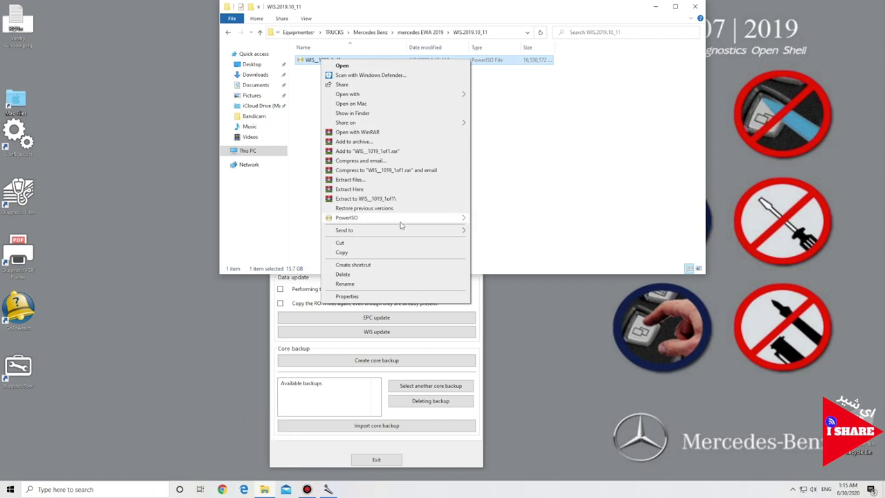
mouse_move(400, 221)
mouse_move(751, 275)
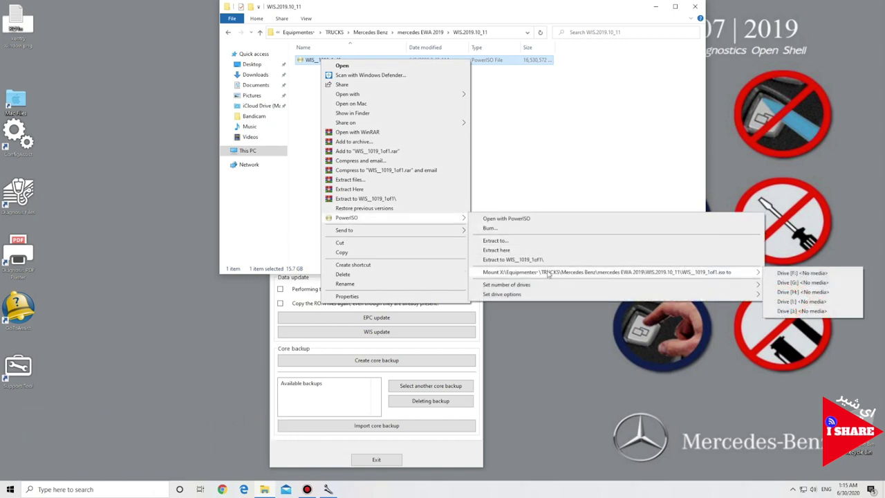
left_click(802, 273)
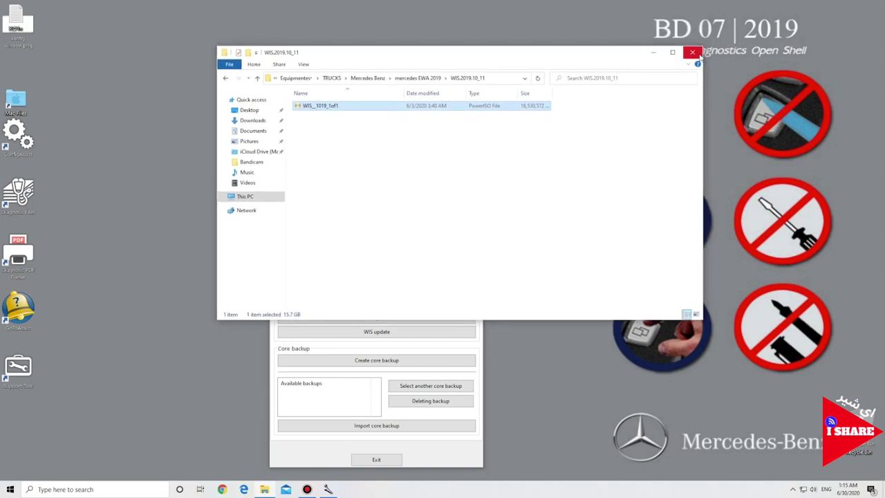
left_click(694, 53)
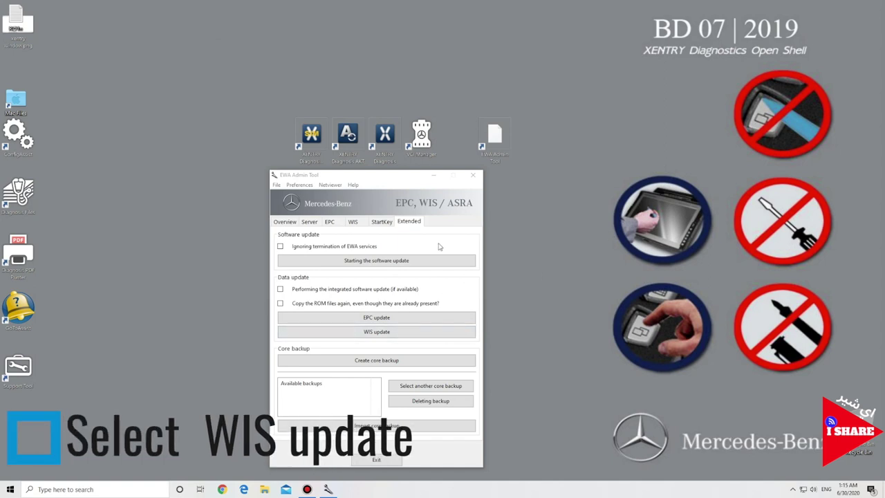
Install the full WIS database version L/10/19 on Local Disk (C:), allowing the temporary EWA server shutdown.
left_click(371, 335)
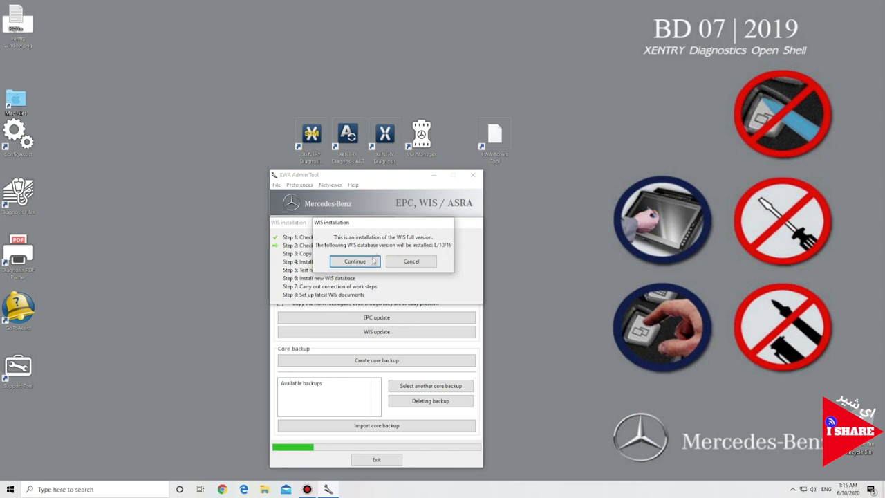
left_click(373, 261)
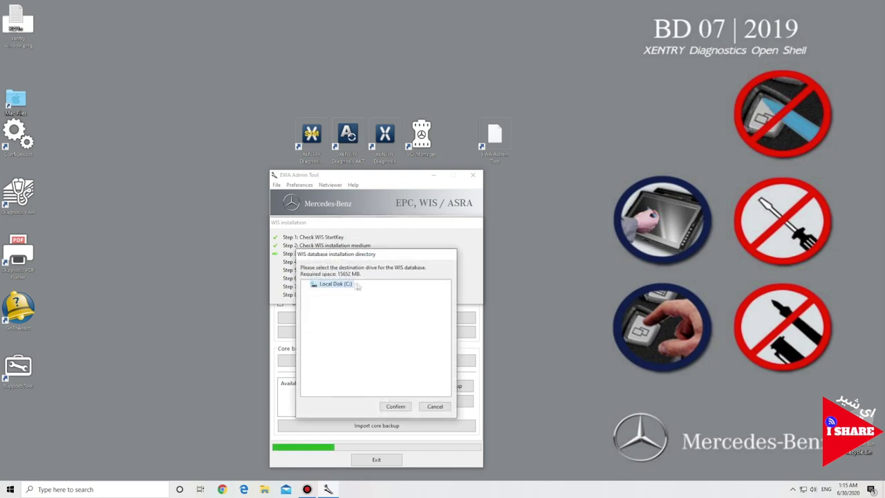
left_click(392, 407)
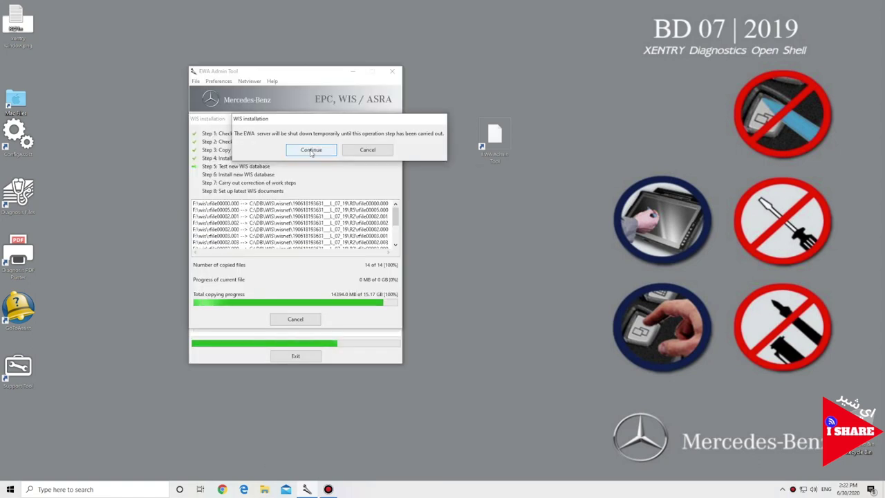
left_click(310, 148)
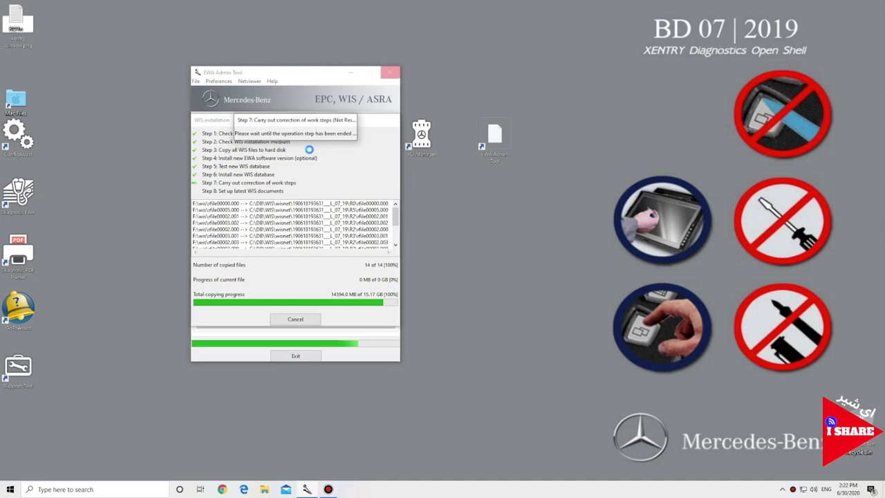
left_click(300, 101)
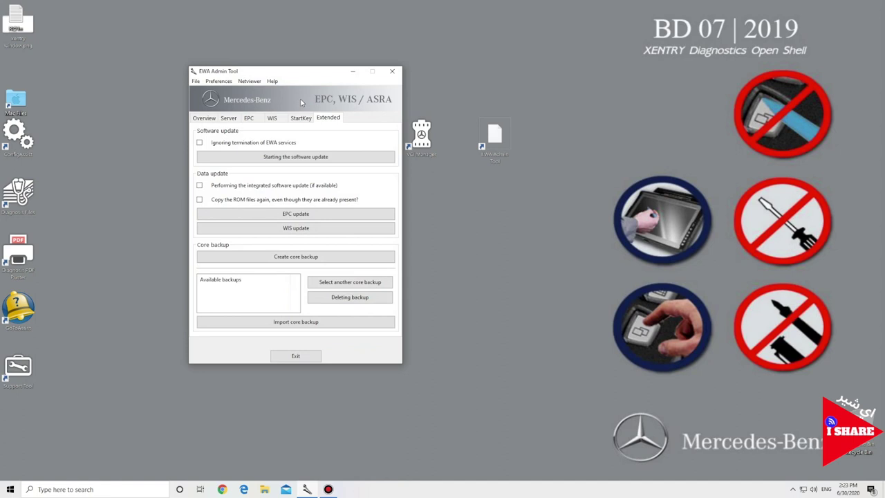
Check the WIS and EPC database versions and the overall application status.
left_click(275, 119)
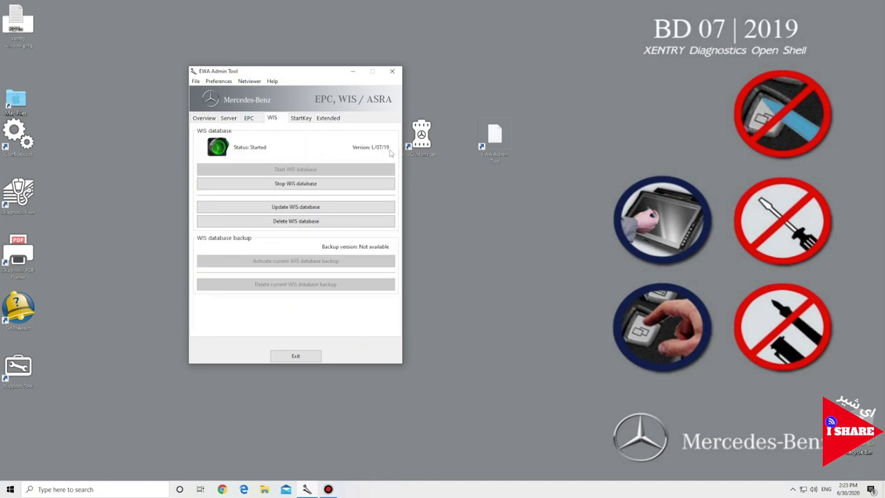
left_click(243, 121)
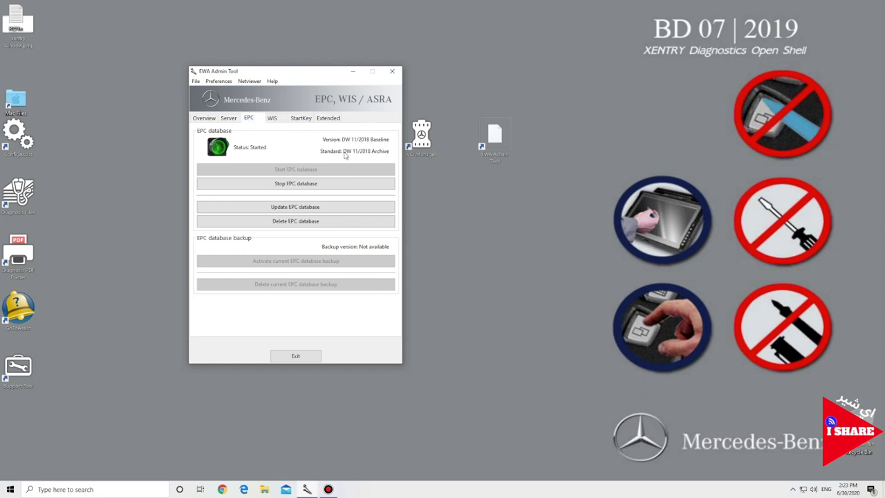
left_click(275, 119)
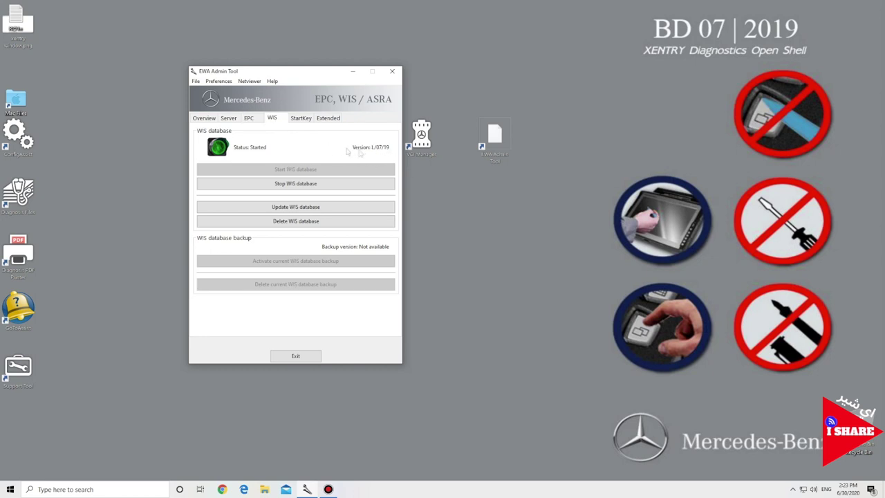
left_click(205, 118)
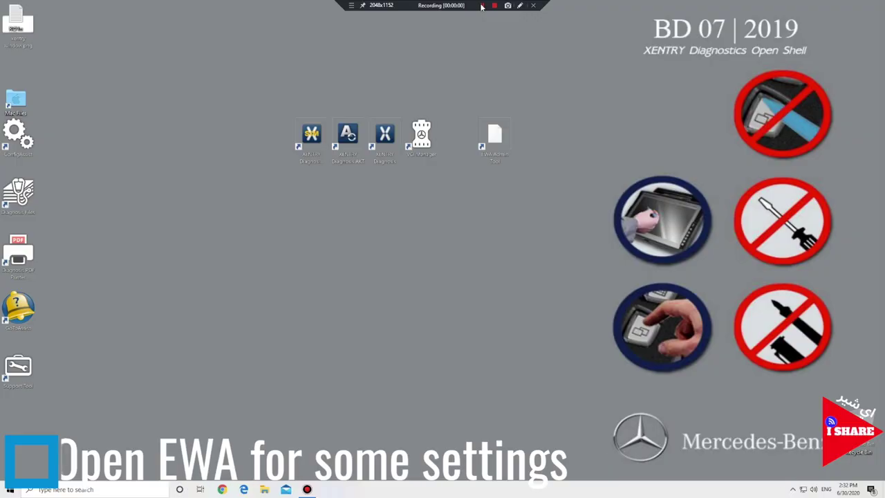
Launch EWA in a maximized browser window and log in as admin with the account password.
left_click(2, 492)
scroll(70, 419, "down", 3)
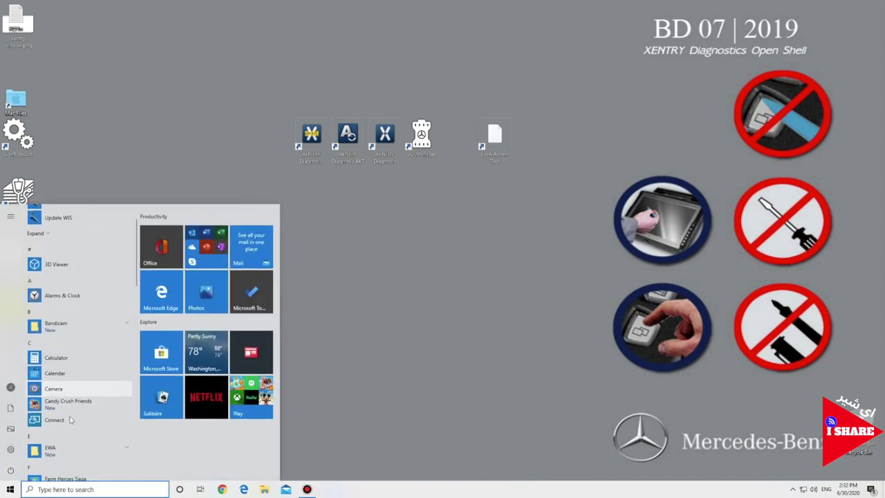
left_click(61, 438)
scroll(60, 437, "down", 1)
left_click(52, 429)
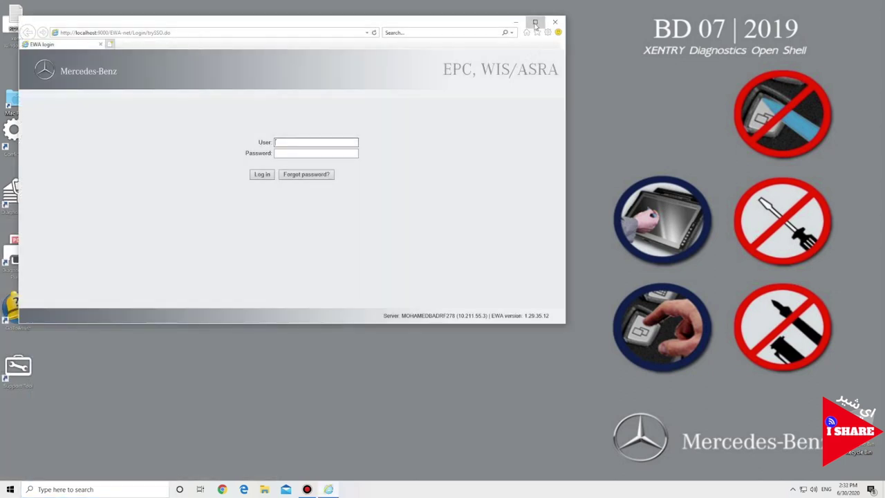
left_click(535, 23)
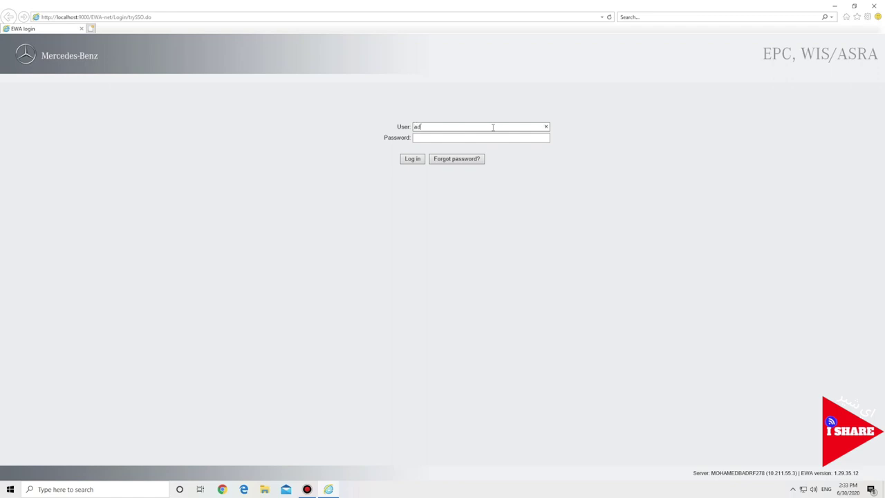
left_click(421, 139)
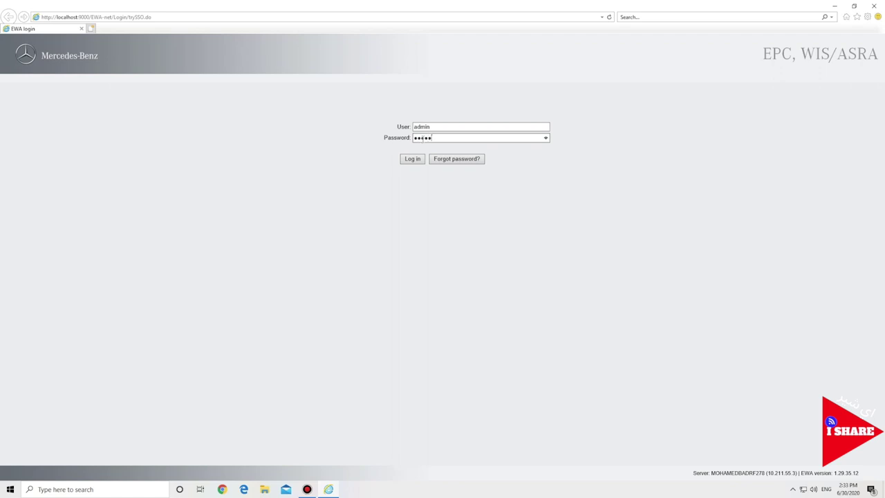
left_click(413, 160)
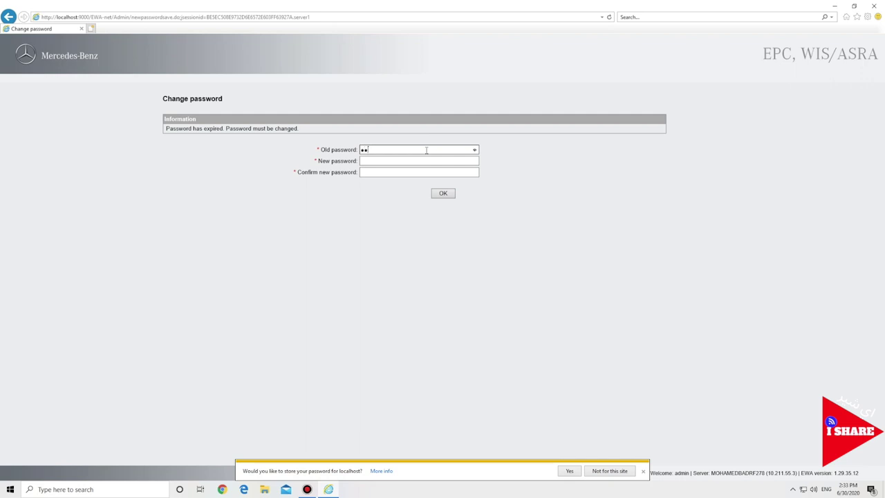
Replace the expired admin password by entering the old password and entering and confirming a new password.
left_click(377, 161)
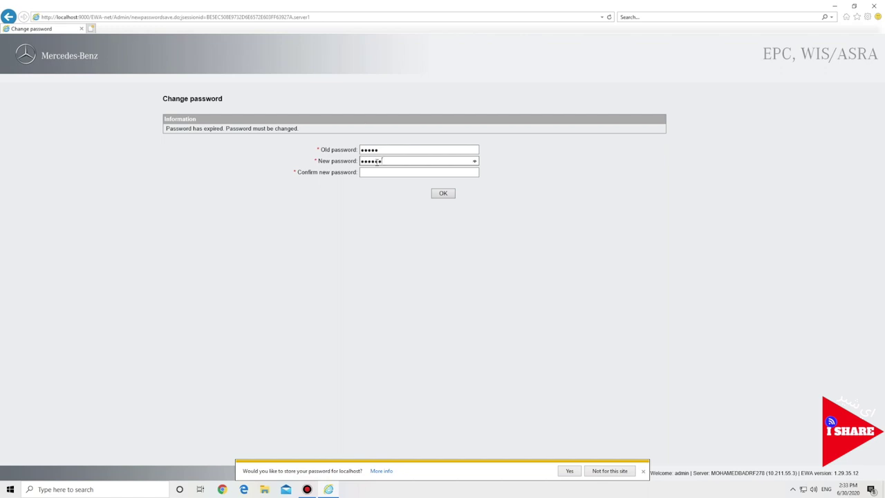
left_click(386, 173)
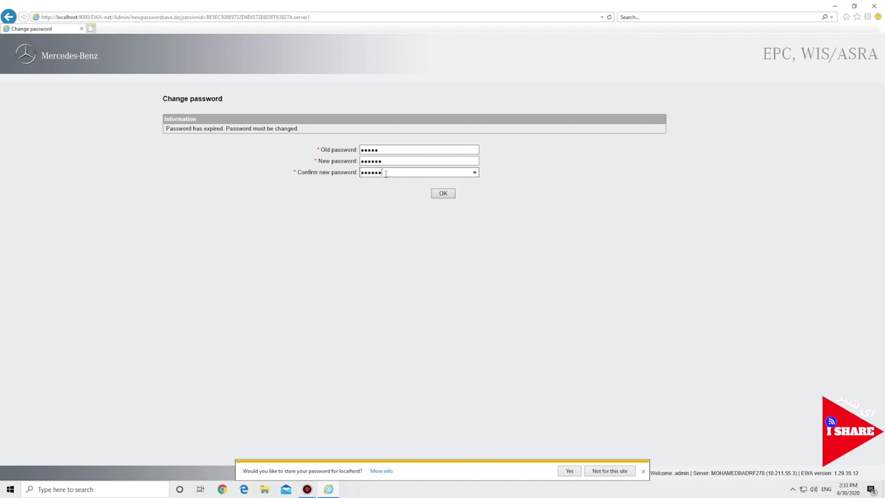
left_click(444, 193)
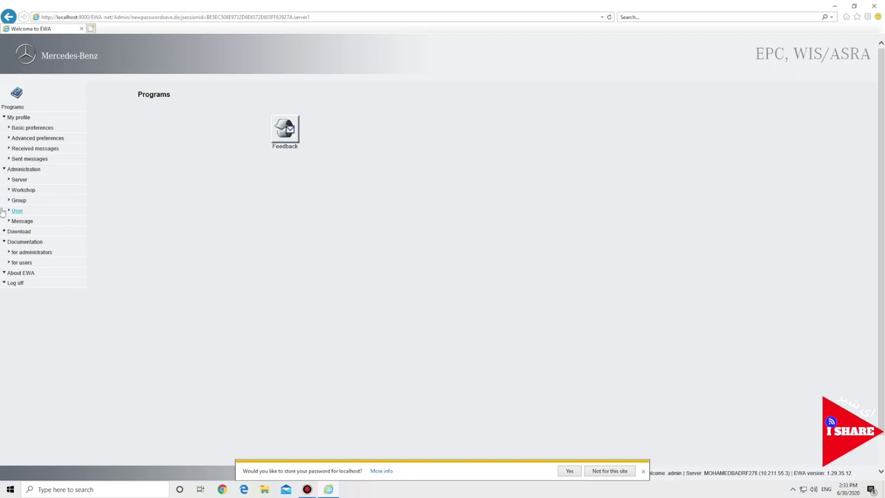
Set the Server Workshop's country to Abu Dhabi (878) and save the workshop.
left_click(17, 181)
left_click(18, 190)
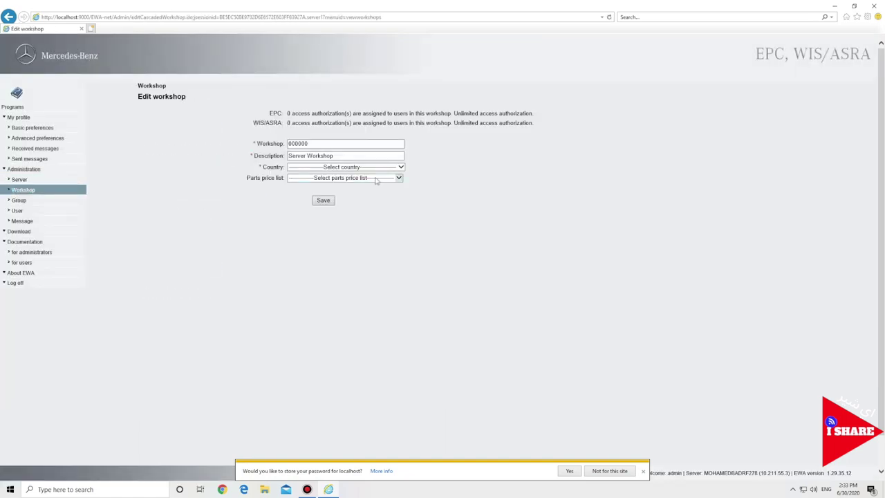
left_click(373, 168)
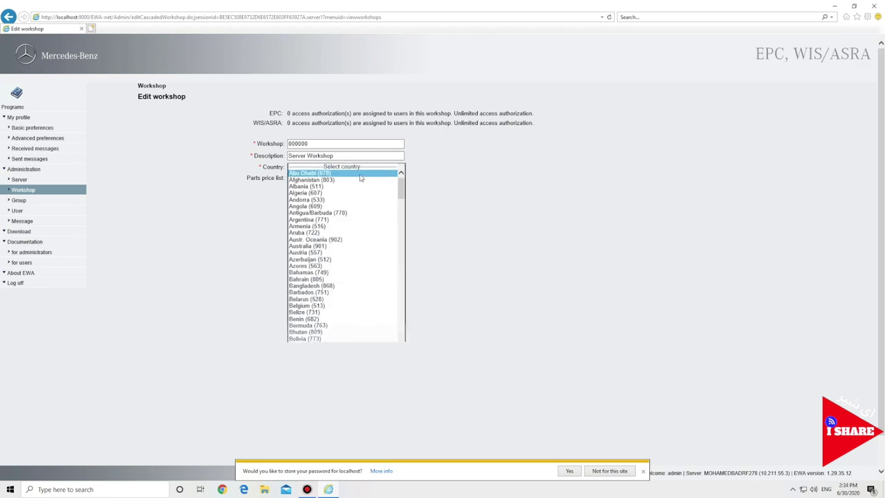
left_click(360, 174)
left_click(328, 202)
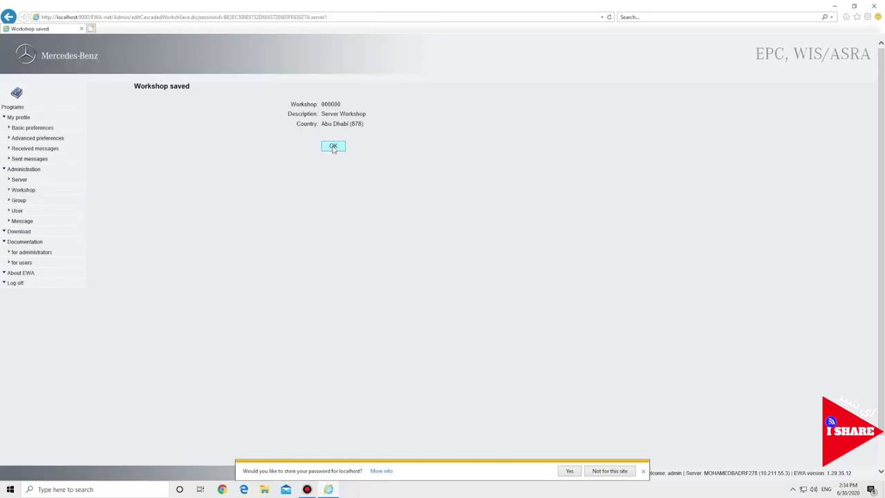
left_click(333, 146)
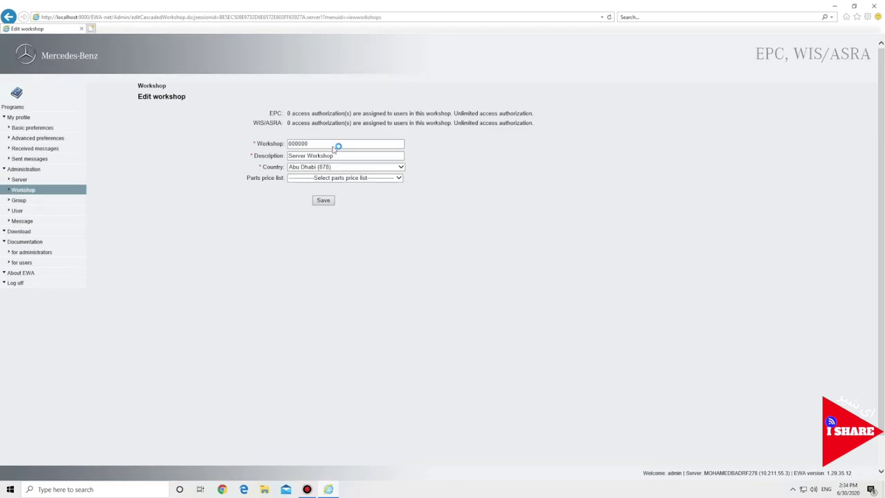
Give the Administrator group EPC and WIS/ASRA access as workshop access authorization and save the group.
left_click(18, 201)
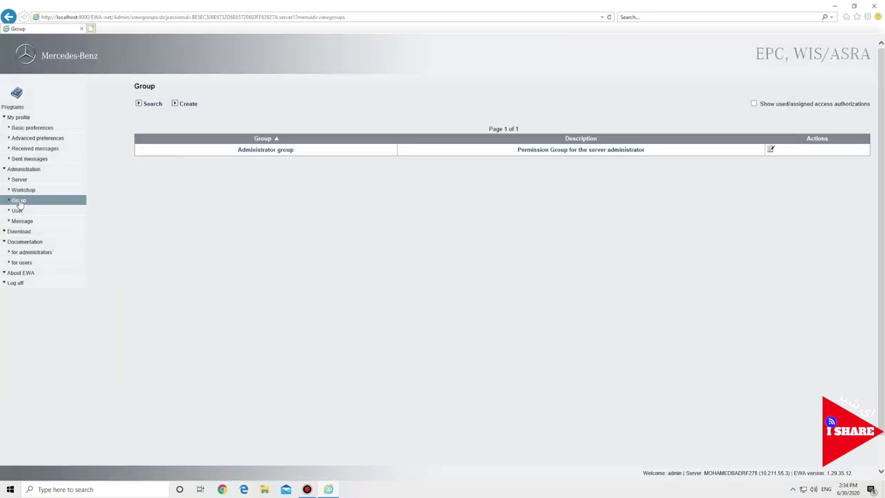
left_click(257, 150)
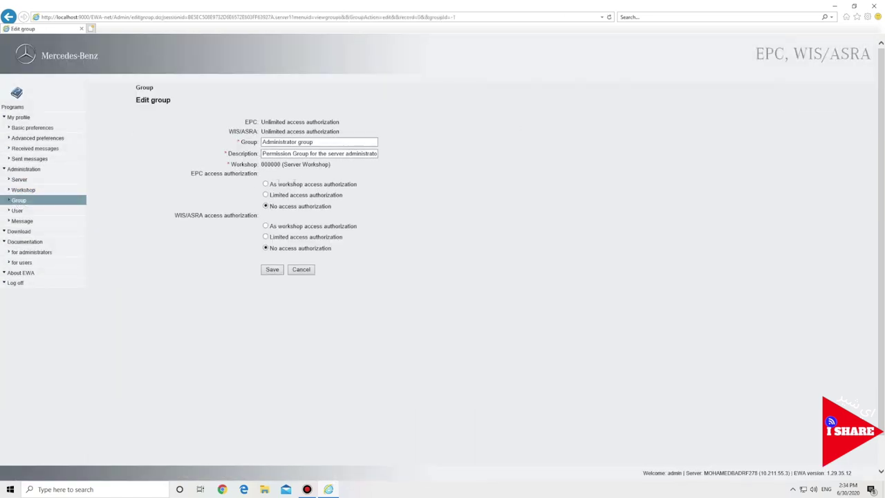
left_click(266, 185)
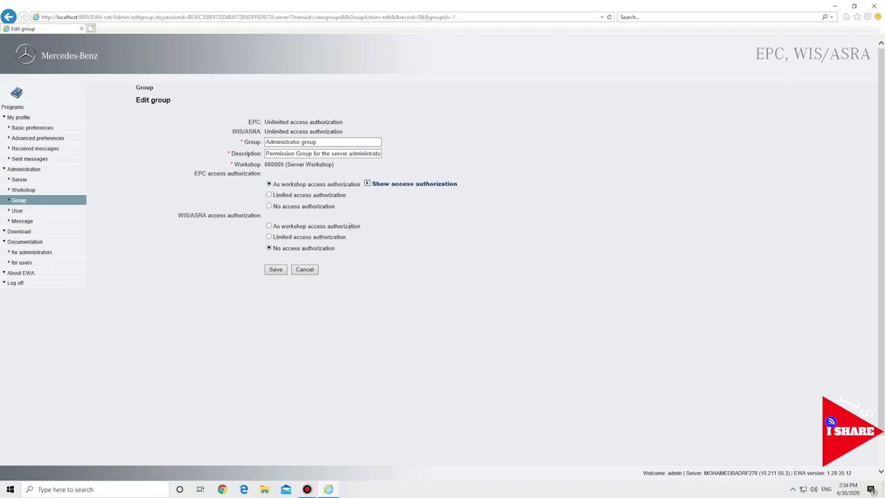
left_click(269, 227)
left_click(272, 274)
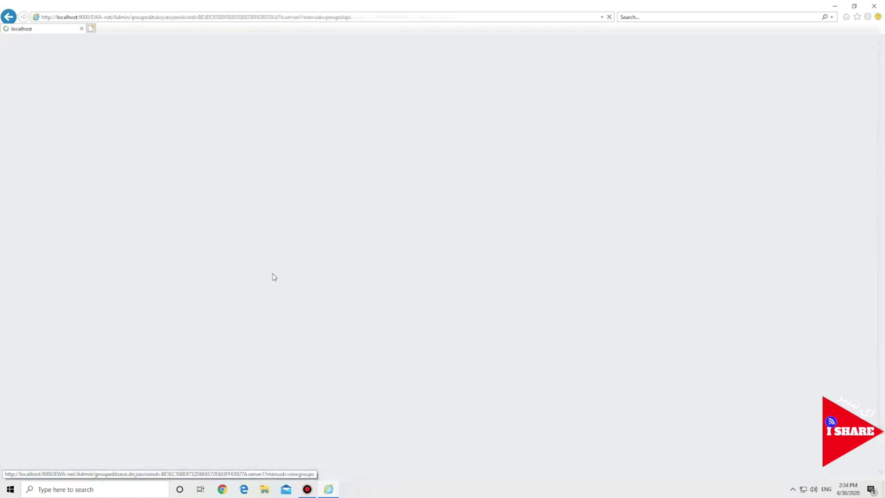
left_click(331, 158)
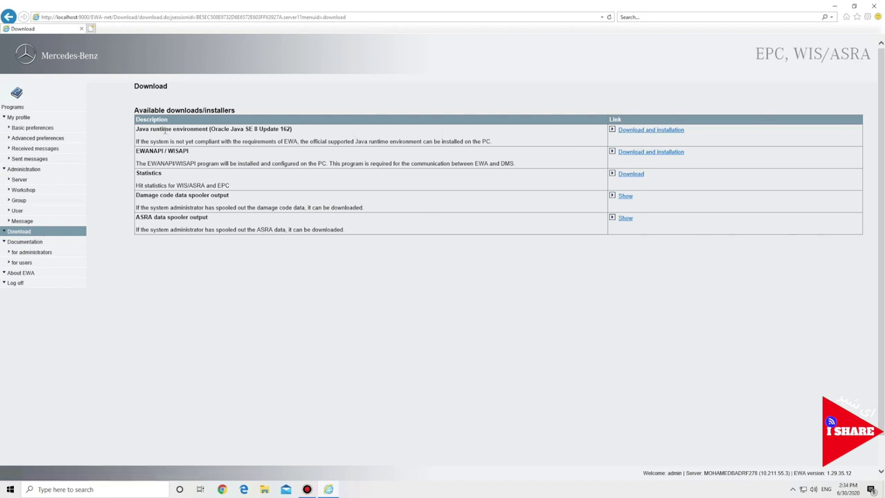
Download and run the Java runtime environment installer (Oracle Java SE 8 Update 162), close the browser, and complete the Java installation.
left_click(654, 132)
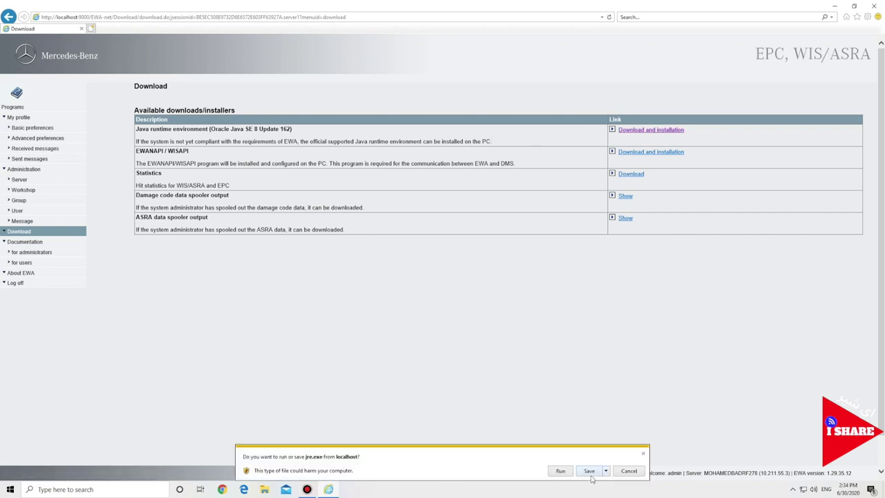
left_click(560, 472)
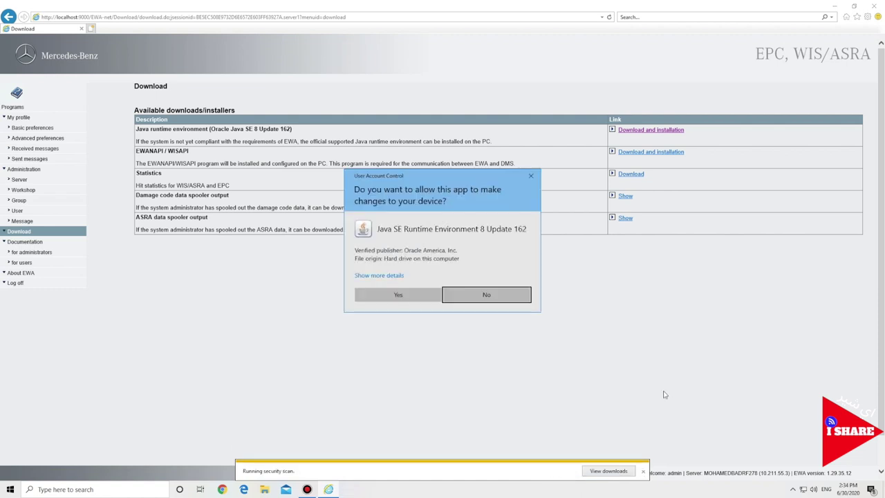
left_click(395, 294)
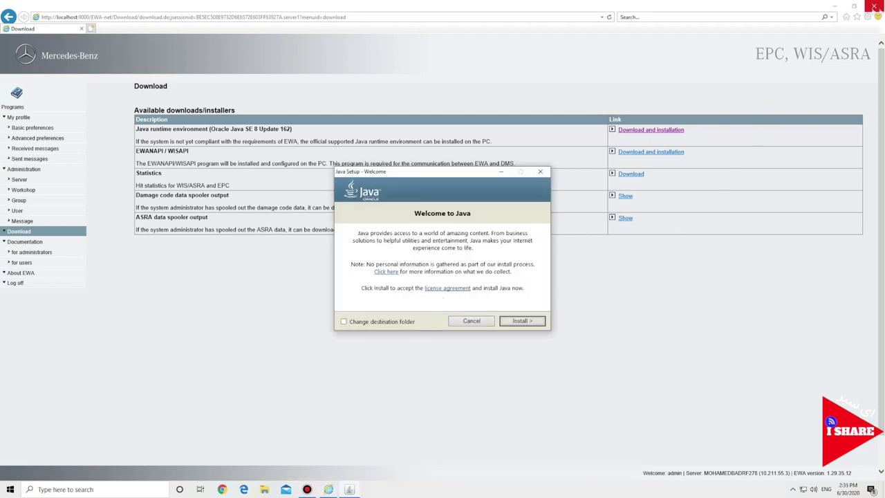
left_click(873, 7)
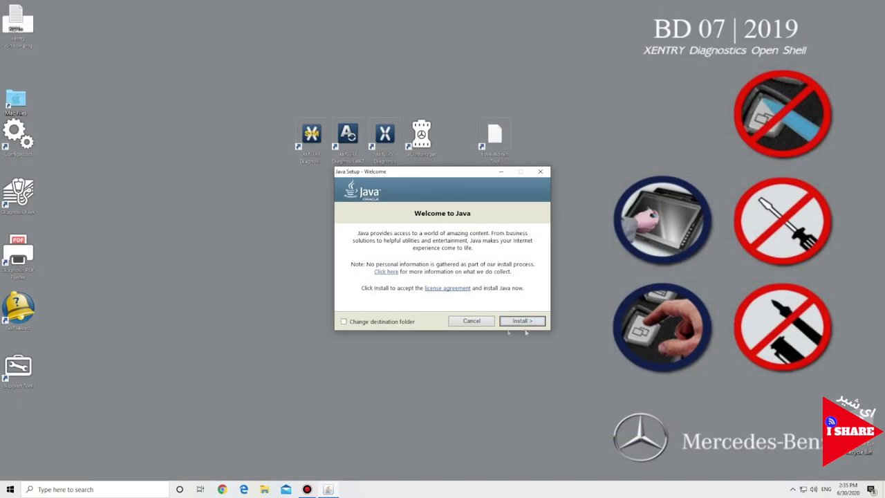
left_click(533, 323)
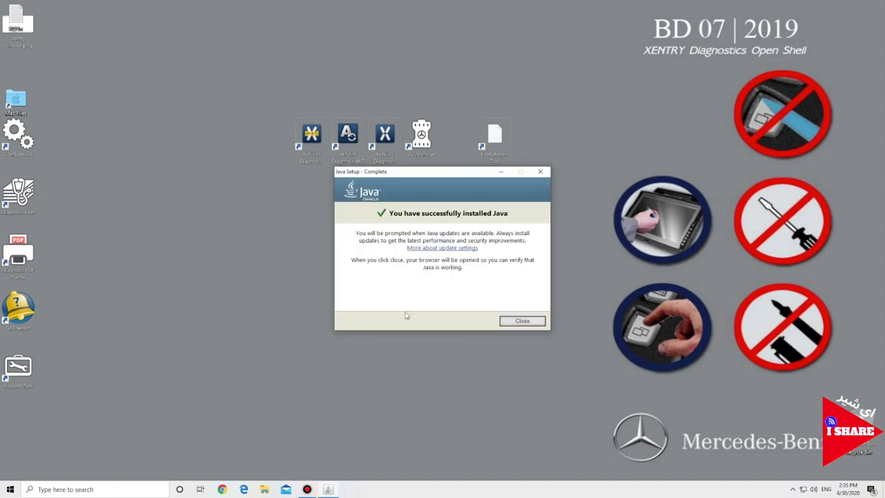
left_click(529, 322)
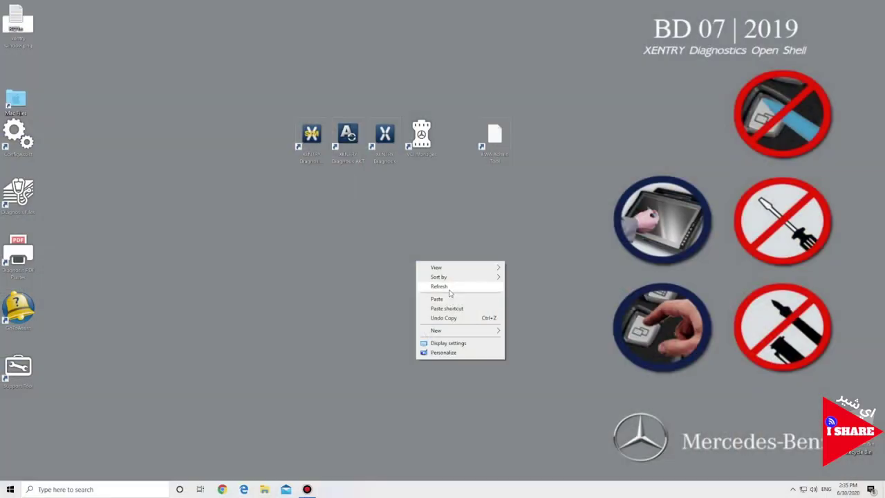
left_click(450, 288)
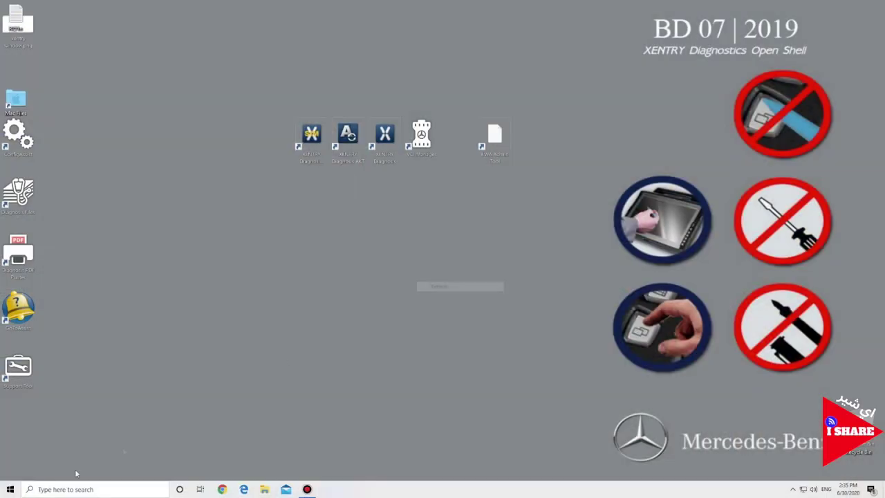
Launch EWA again and log in as admin with the account password.
left_click(8, 489)
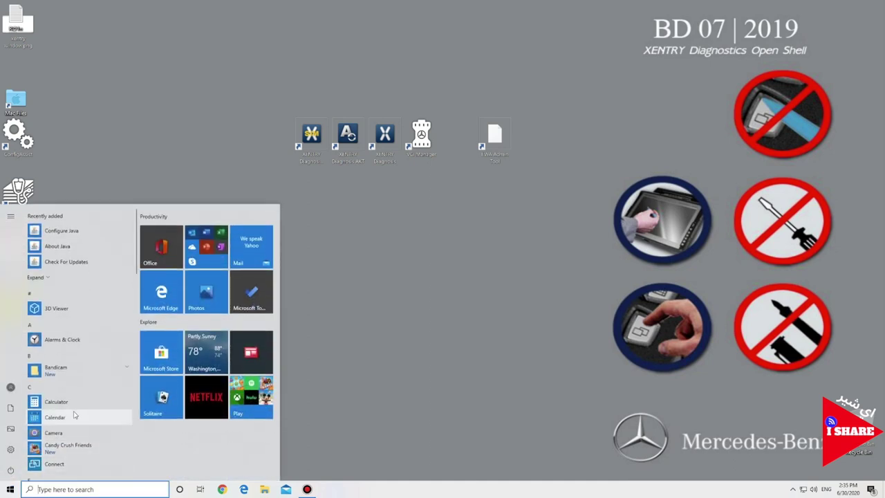
scroll(73, 412, "down", 3)
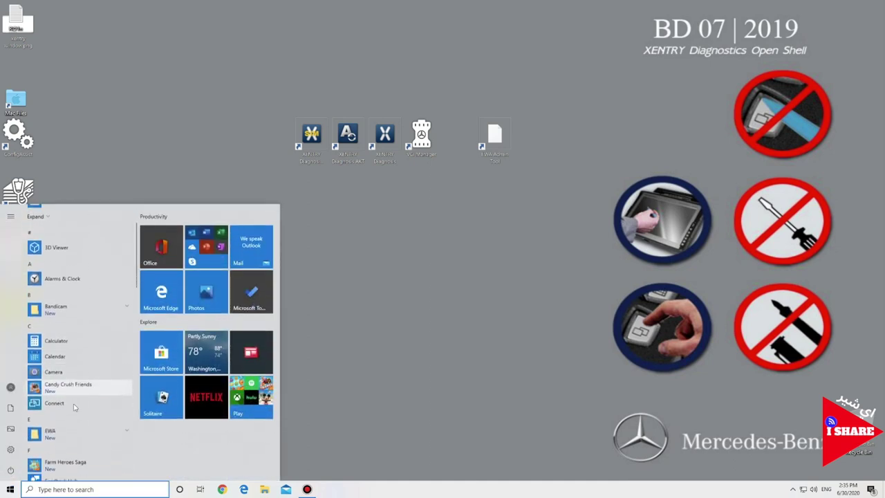
left_click(64, 414)
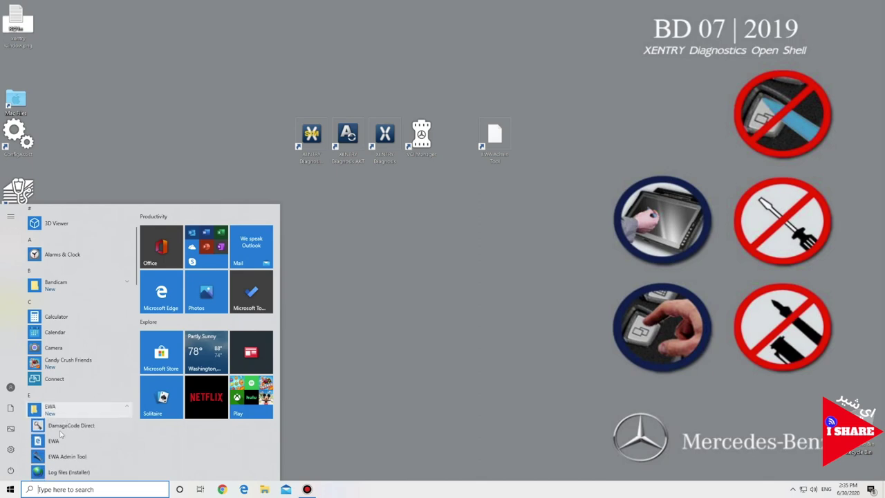
left_click(52, 441)
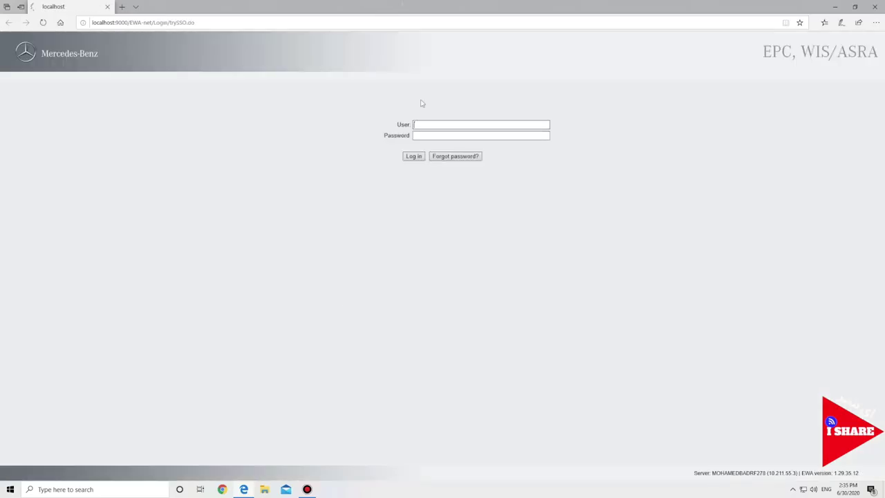
left_click(446, 136)
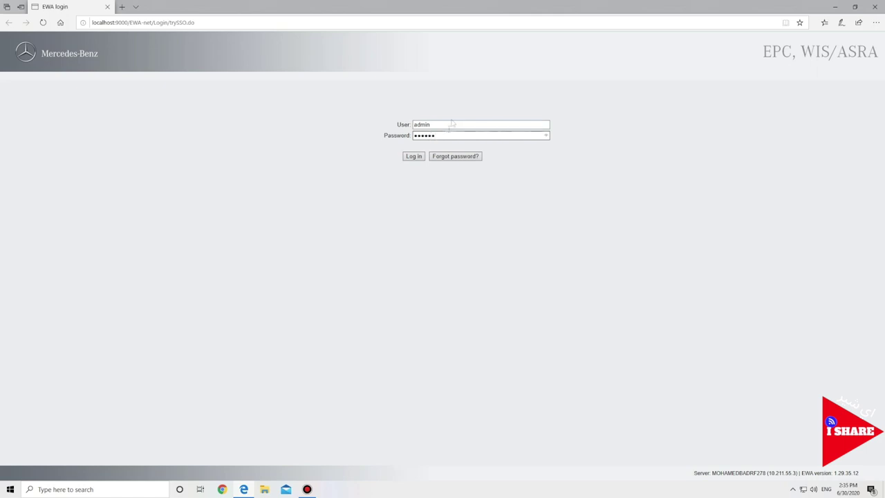
left_click(414, 157)
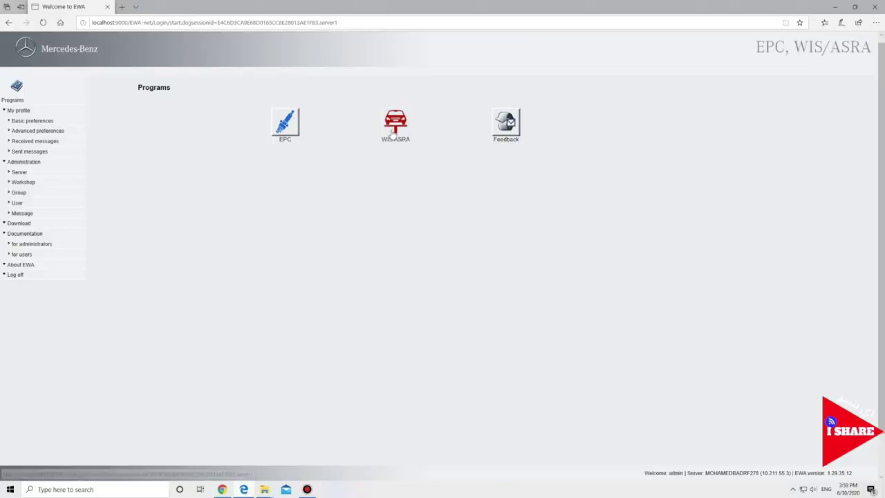
Start WIS/ASRA by opening startApp.jnlp and maximize its window.
left_click(392, 135)
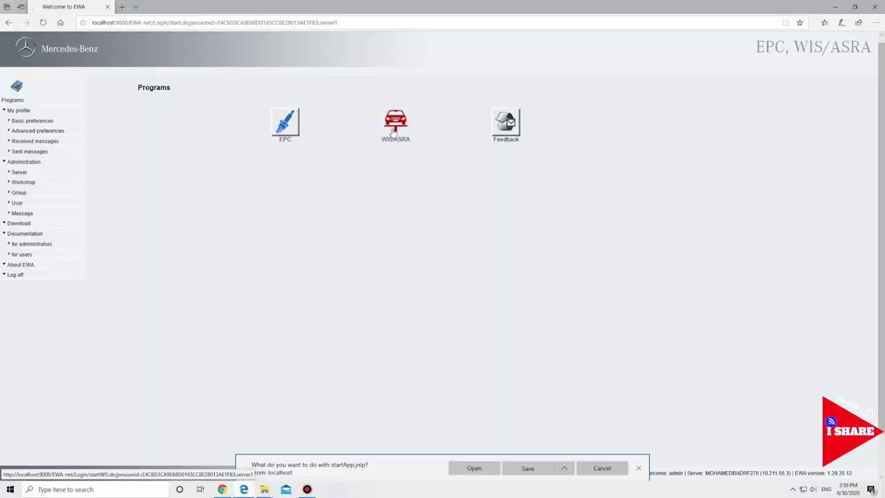
left_click(476, 468)
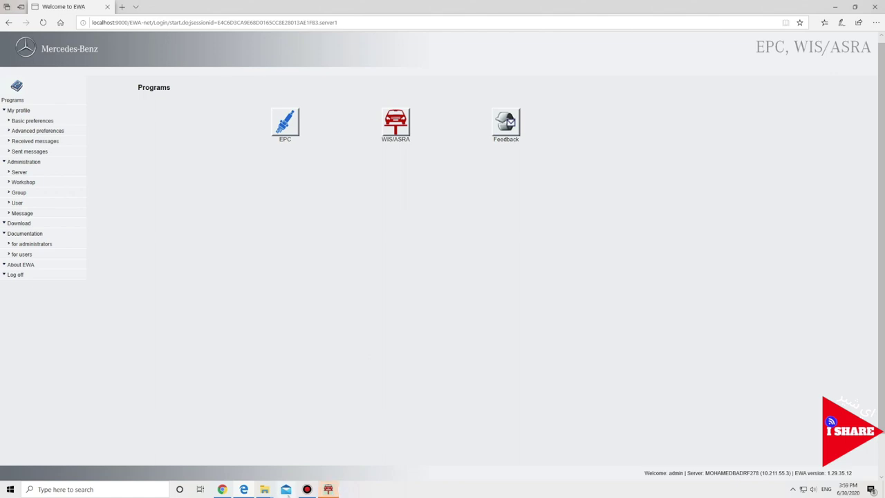
left_click(329, 489)
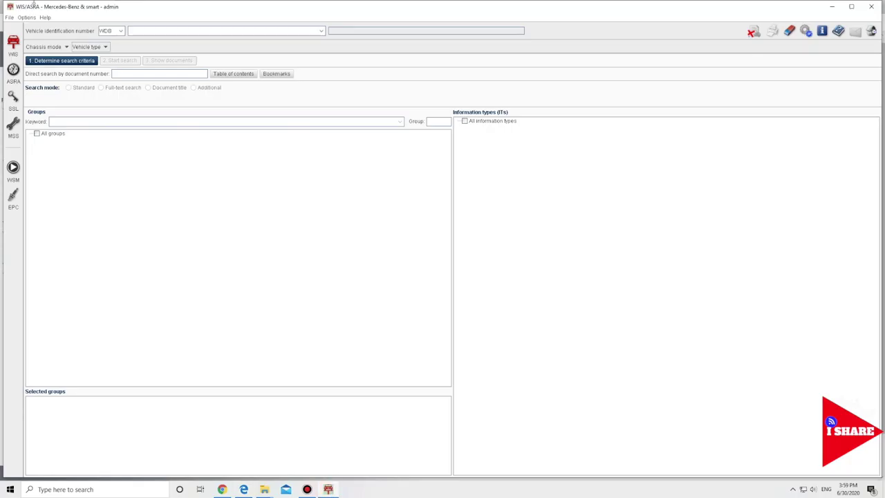
left_click(851, 6)
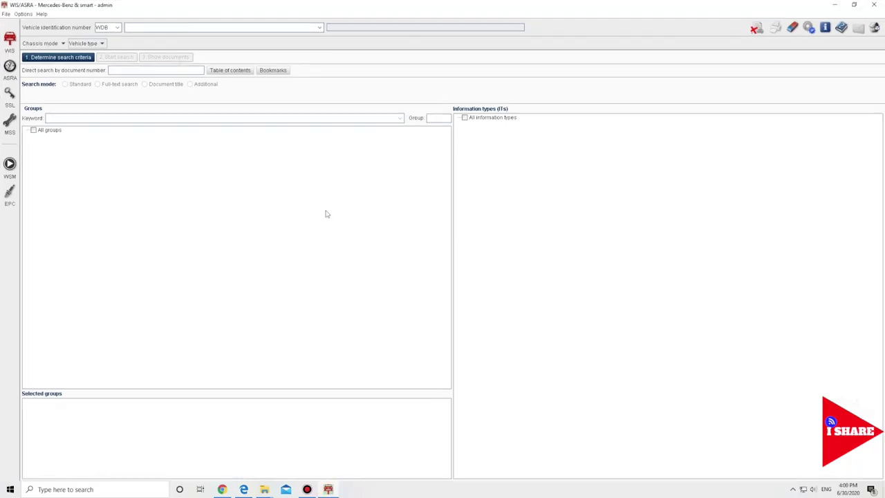
Set the vehicle type to TRUCK and open the Functions document for heavy-duty trucks from the table of contents.
left_click(83, 43)
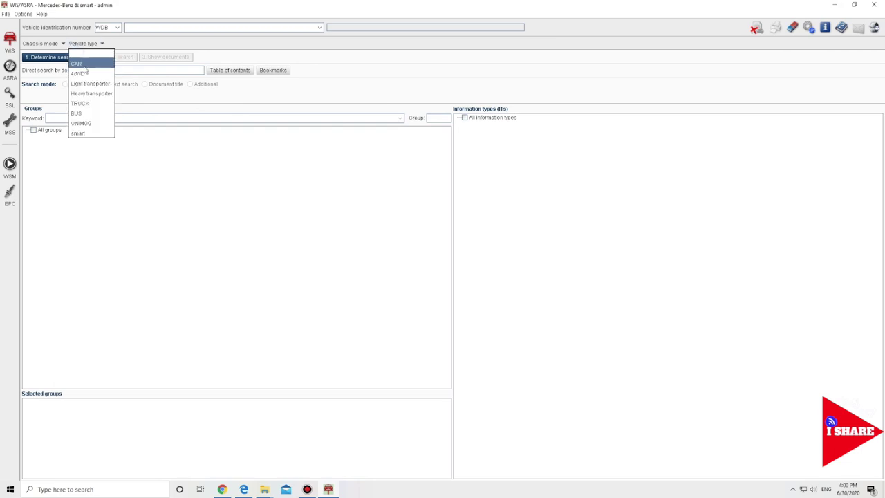
left_click(86, 102)
left_click(412, 81)
left_click(216, 70)
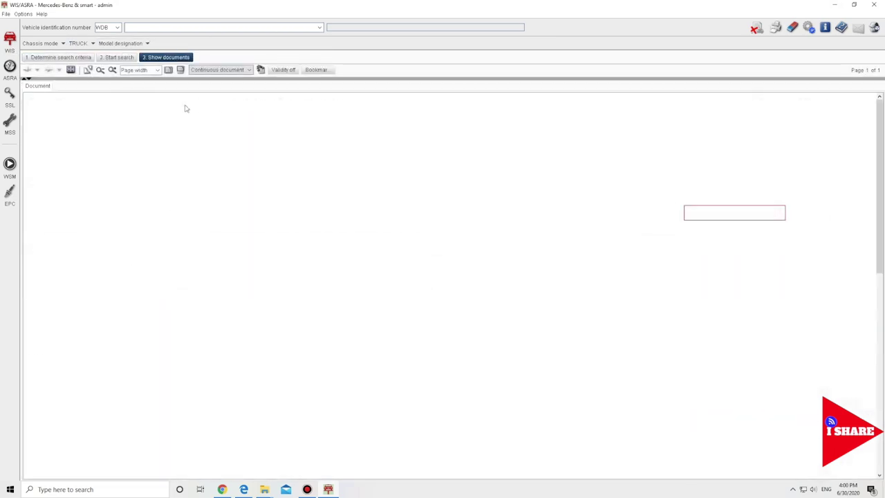
left_click(737, 297)
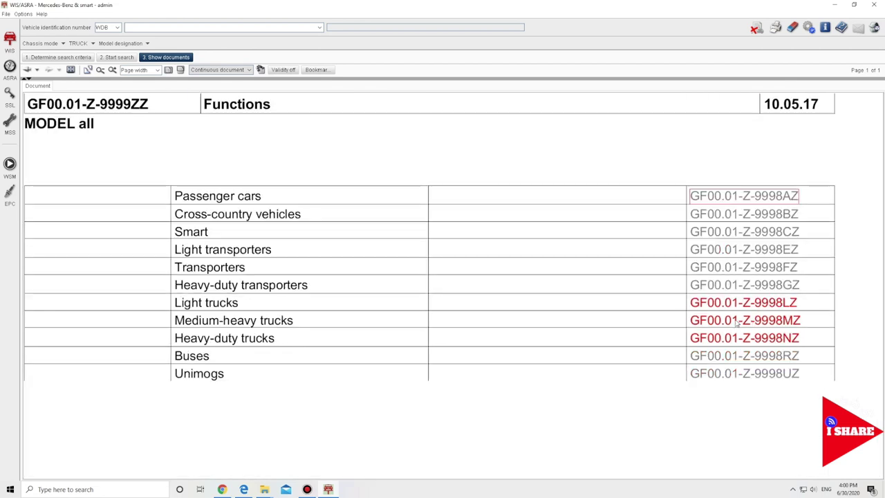
left_click(690, 340)
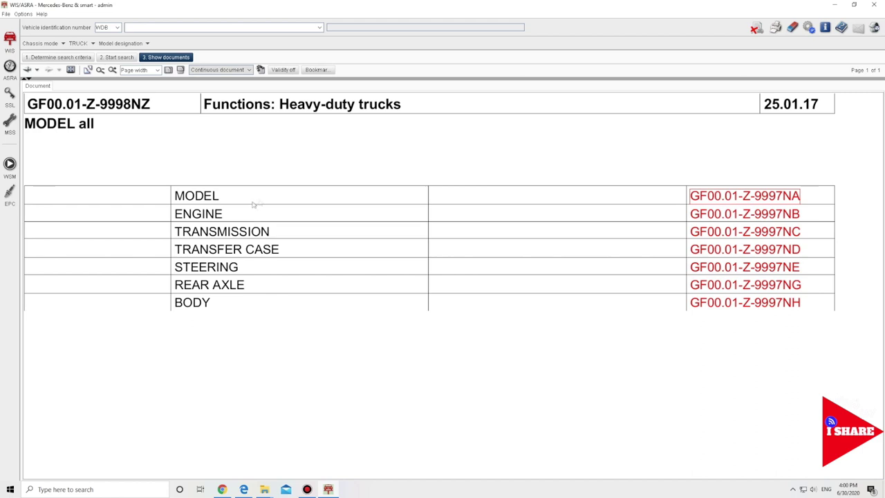
Open the ENGINE function list for heavy-duty trucks and go to the ENGINE 933 document.
left_click(767, 217)
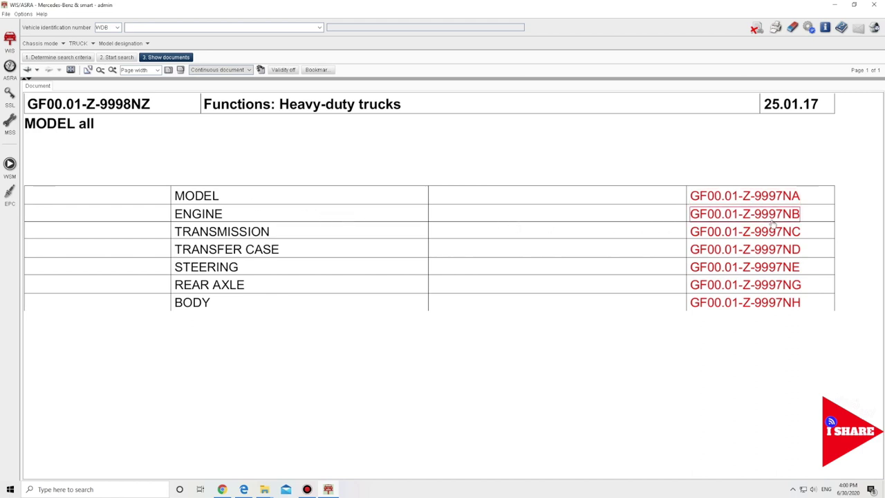
key("Tab")
key("Tab")
key("Tab")
key("Tab")
key("Tab")
key("Tab")
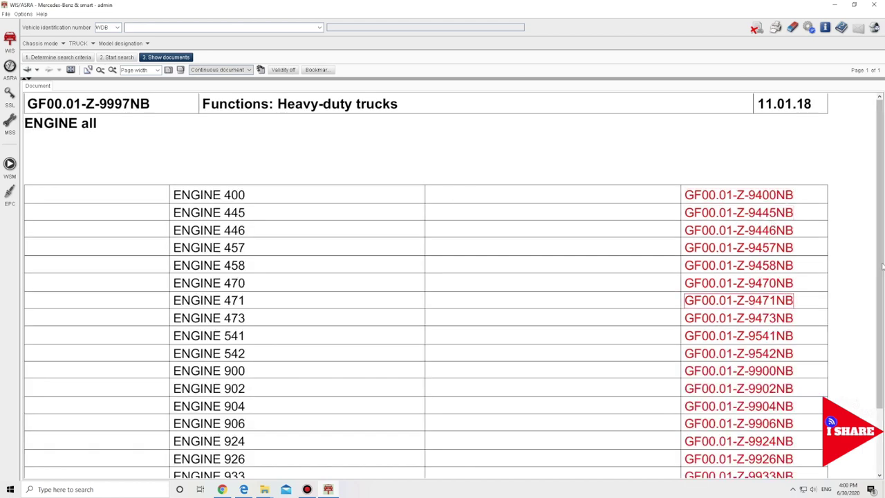
scroll(881, 261, "down", 3)
key("Tab")
key("Tab")
key("Tab")
key("Tab")
key("Tab")
key("Tab")
key("Tab")
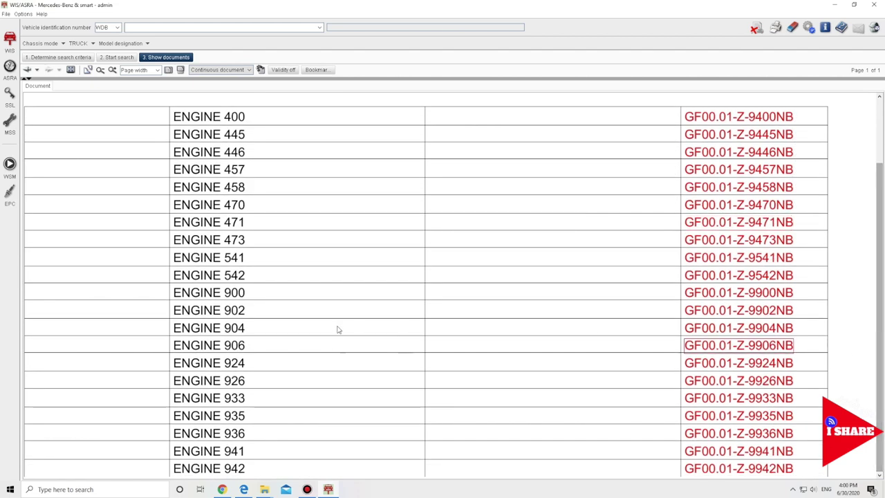
left_click(694, 399)
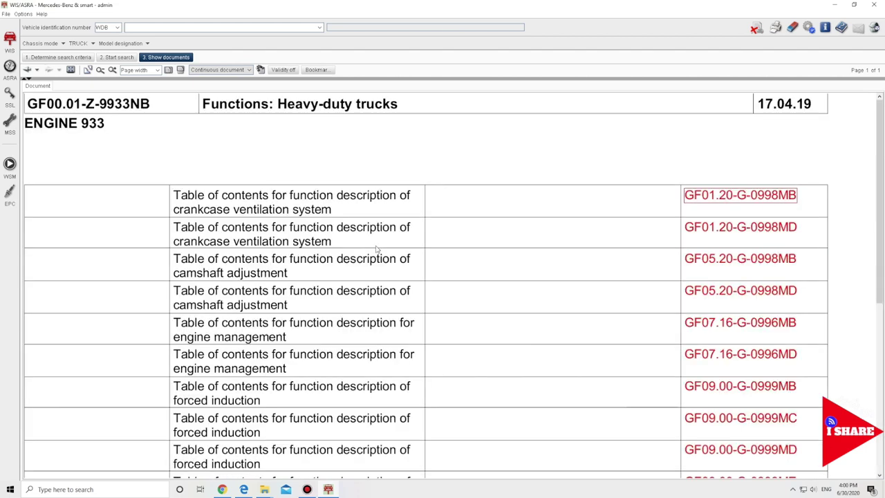
Open the engine oil circuit function description contents GF18.00-G-0999MB from the ENGINE 933 list.
scroll(881, 239, "down", 5)
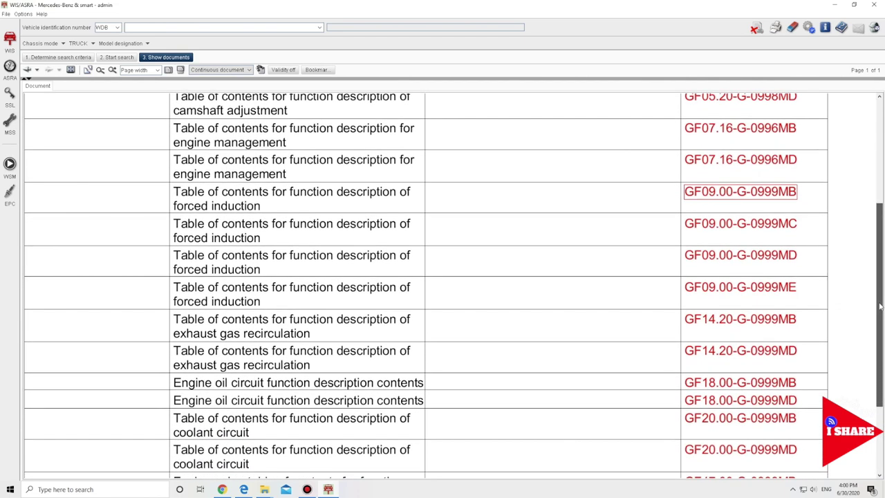
scroll(880, 311, "down", 2)
key("Tab")
key("Tab")
key("Tab")
key("Tab")
key("Tab")
key("Tab")
key("Tab")
left_click(730, 307)
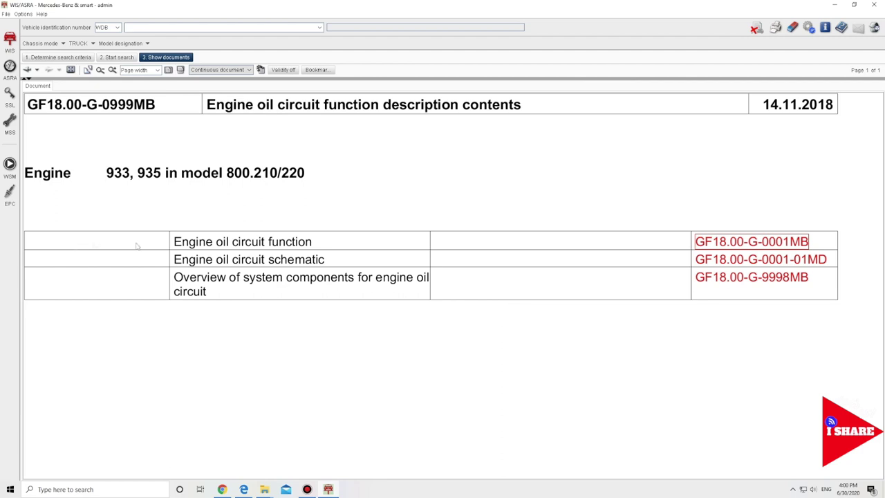
Open the Engine oil circuit function document GF18.00-G-0001MB and examine its engine illustration and component legend.
left_click(770, 243)
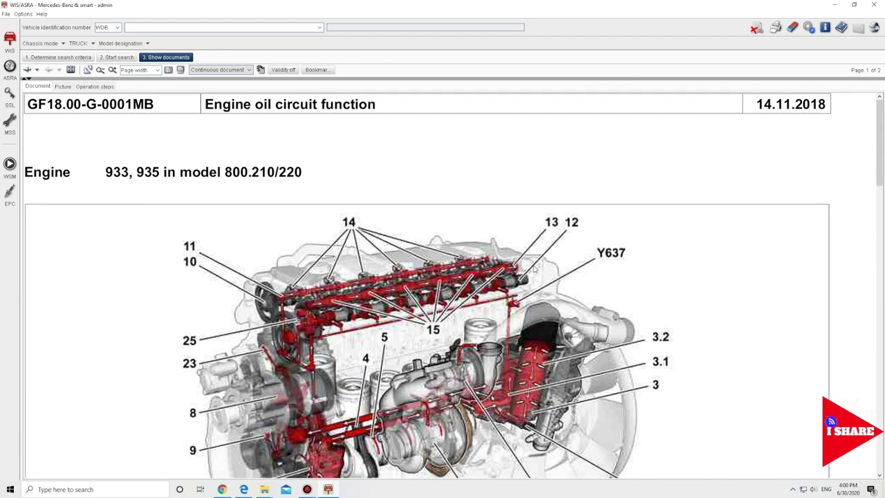
scroll(533, 268, "down", 1)
scroll(413, 318, "down", 5)
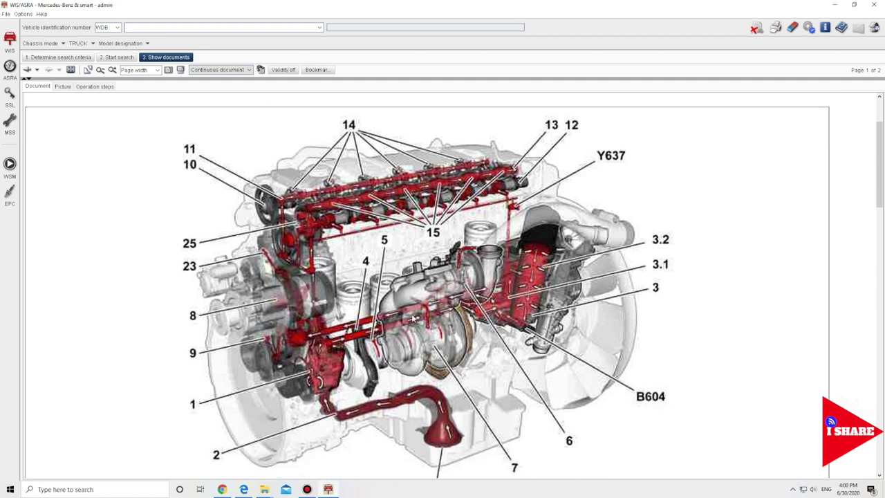
scroll(413, 326, "down", 8)
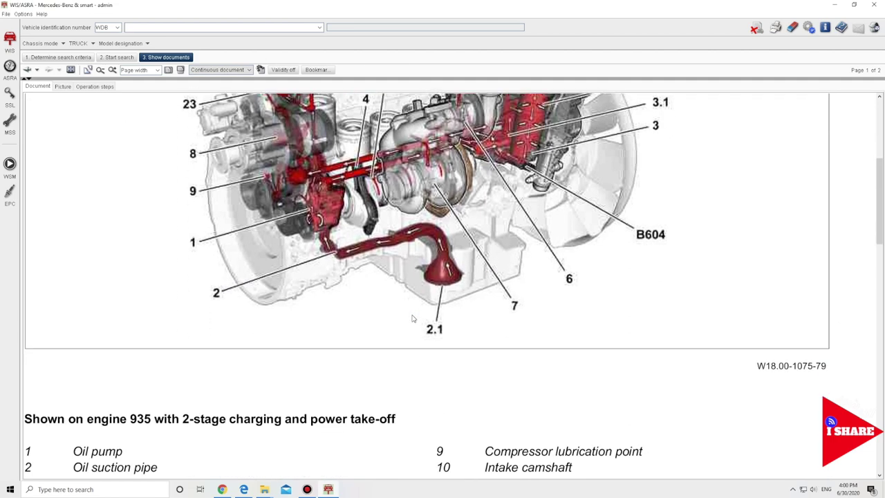
Open the engine oil circuit schematic GF18.00-G-0001-01MD from the end of the function document and examine its diagram.
scroll(413, 318, "down", 11)
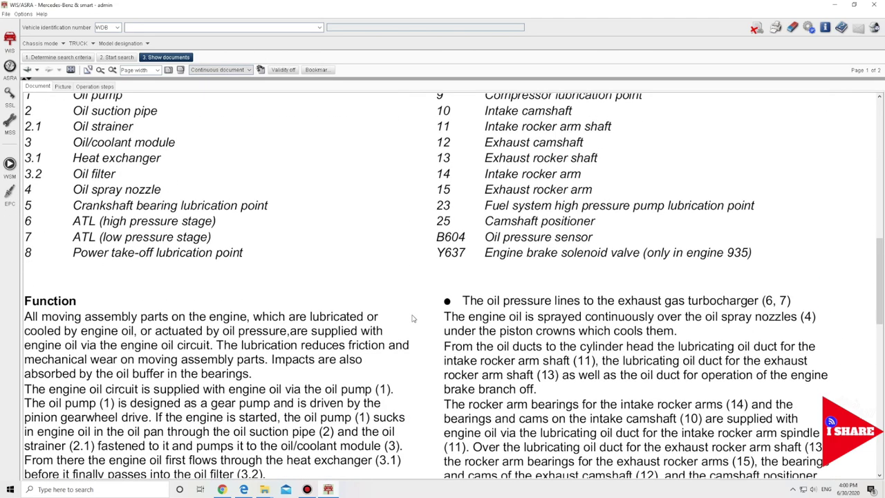
scroll(414, 318, "down", 7)
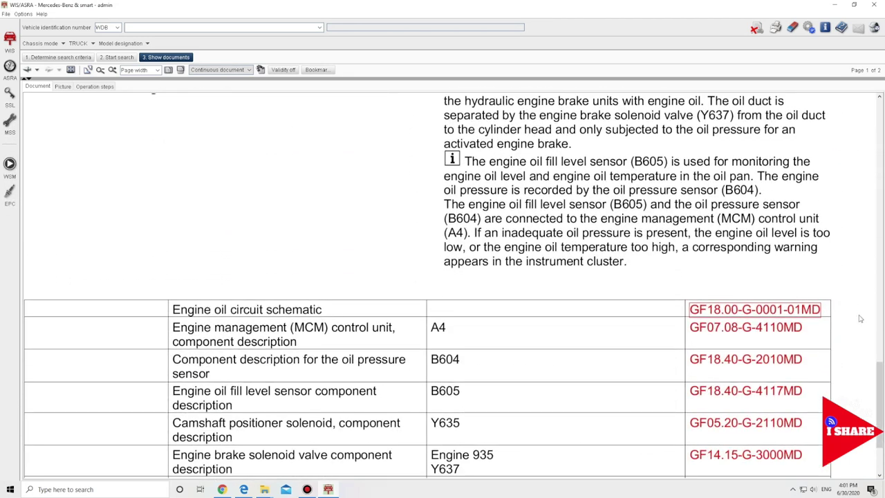
left_click(767, 312)
scroll(460, 284, "down", 2)
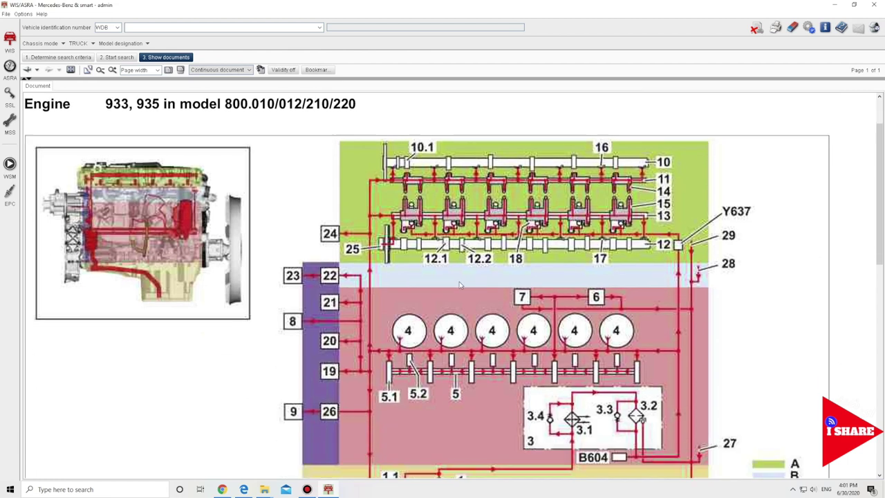
scroll(459, 284, "down", 5)
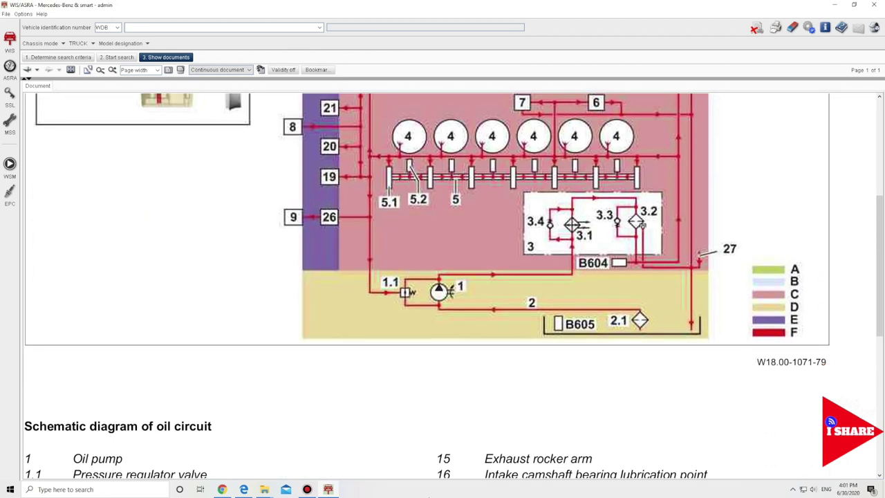
scroll(244, 402, "up", 4)
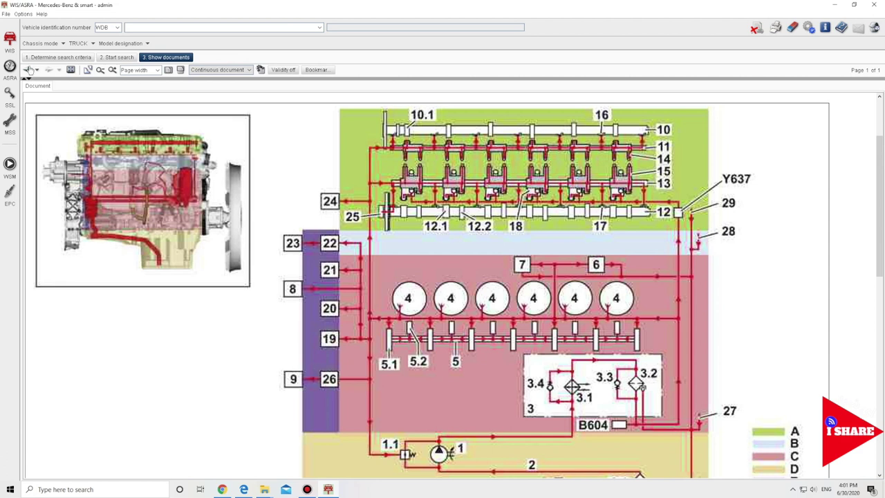
Return to the ENGINE 933 function list and open the fuel supply table of contents GF47.00-G-0999MB.
left_click(29, 70)
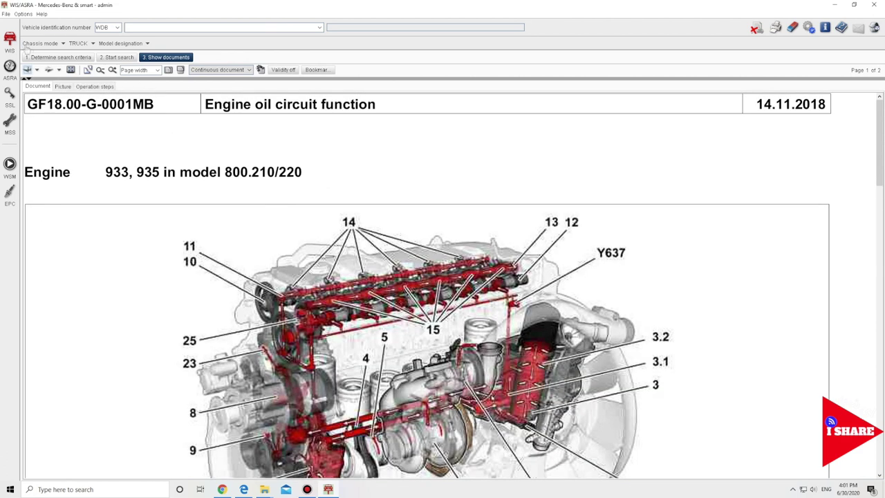
left_click(27, 70)
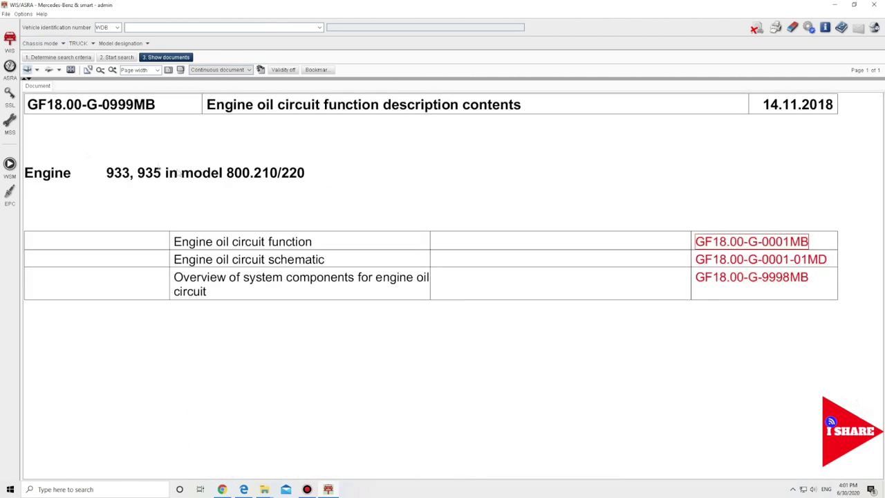
left_click(27, 70)
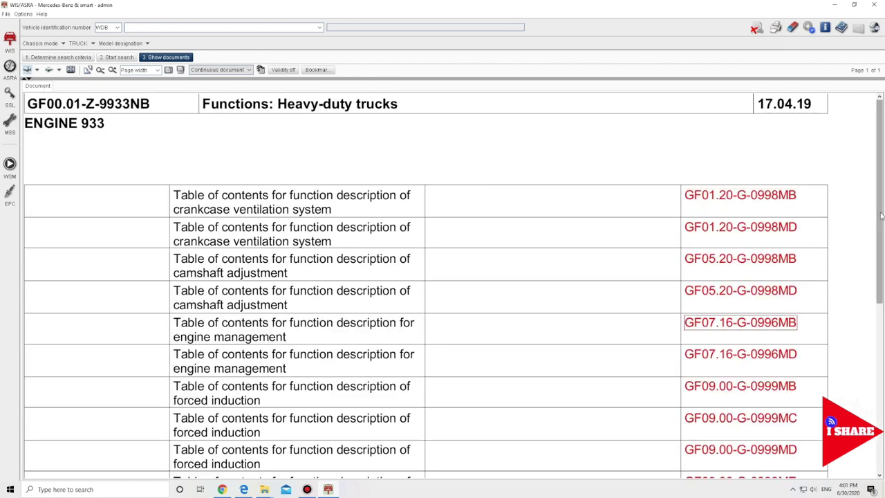
scroll(879, 245, "down", 2)
left_click_drag(880, 245, 880, 400)
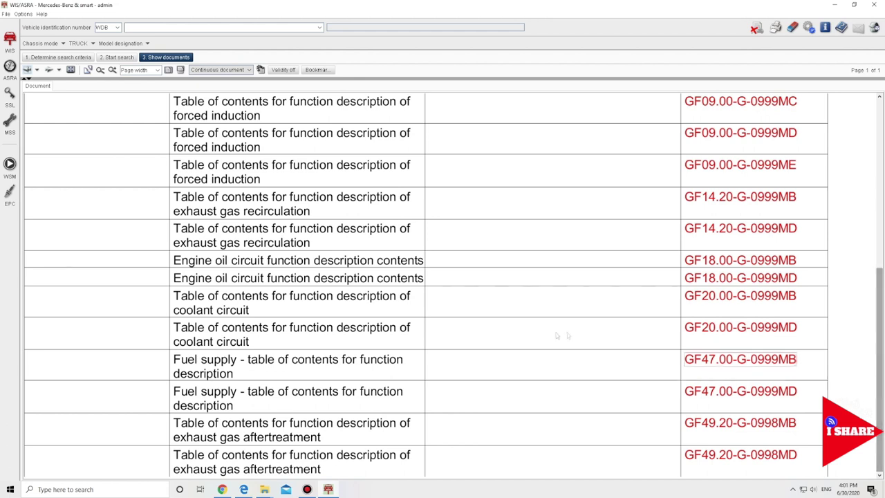
left_click(717, 360)
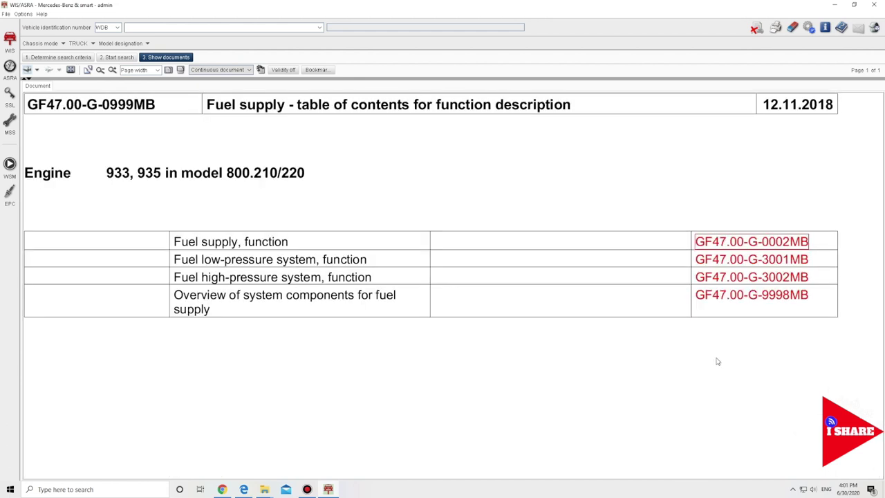
Go back to the ENGINE 933 list and open the Engine management, function document GF07.16-G-0003MB through contents list GF07.16-G-0996MB.
left_click(27, 69)
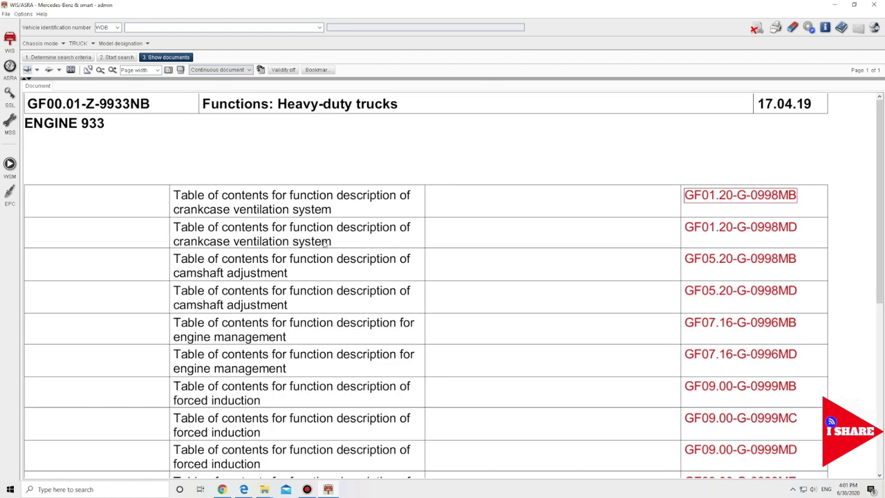
left_click(785, 323)
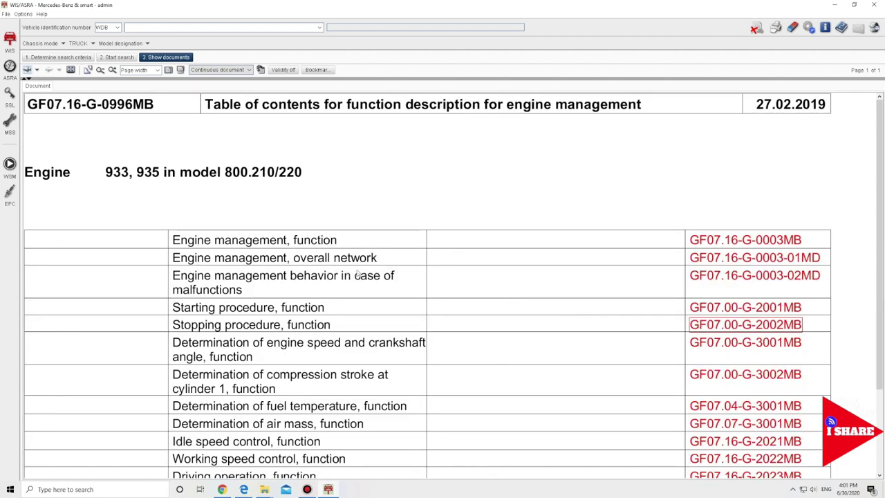
left_click(727, 243)
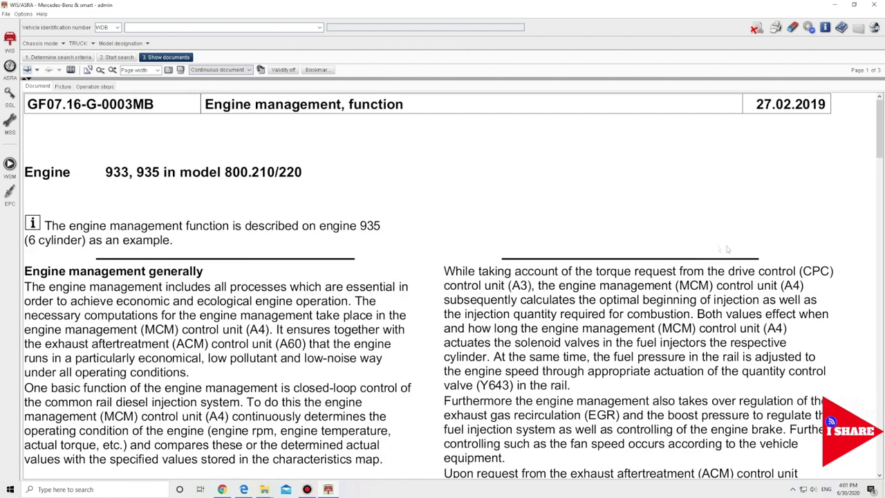
Open the Engine management, overall network document GF07.16-G-0003-01MD from the end of the function document and examine its block diagram.
left_click_drag(879, 139, 881, 446)
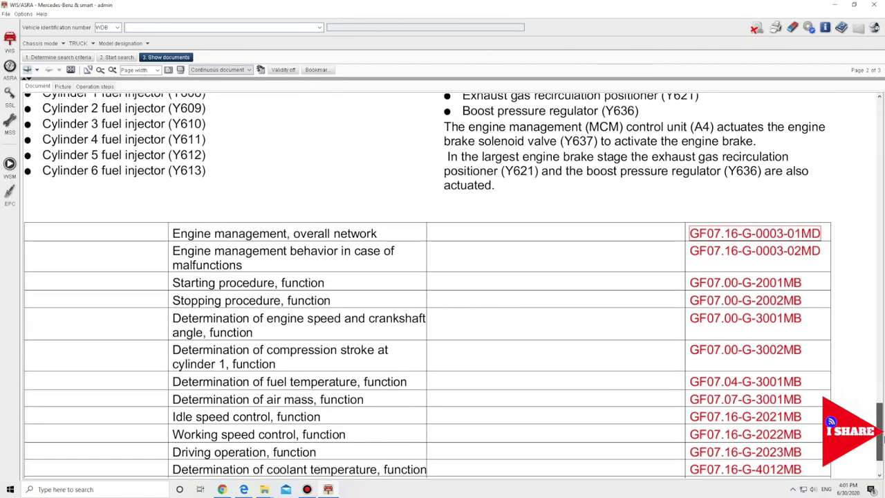
left_click(748, 237)
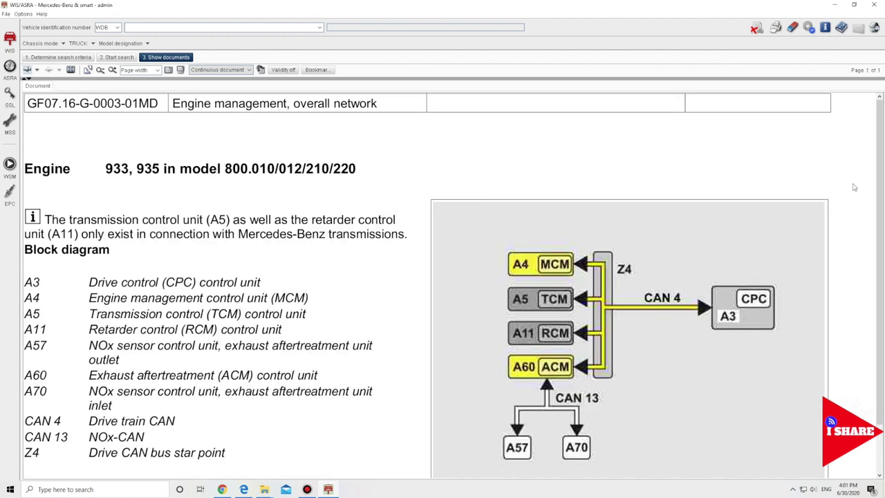
left_click_drag(881, 241, 882, 290)
left_click_drag(882, 259, 882, 207)
Launch EPC, dismiss the tip of the day, and load a vehicle by its identification number.
left_click(10, 197)
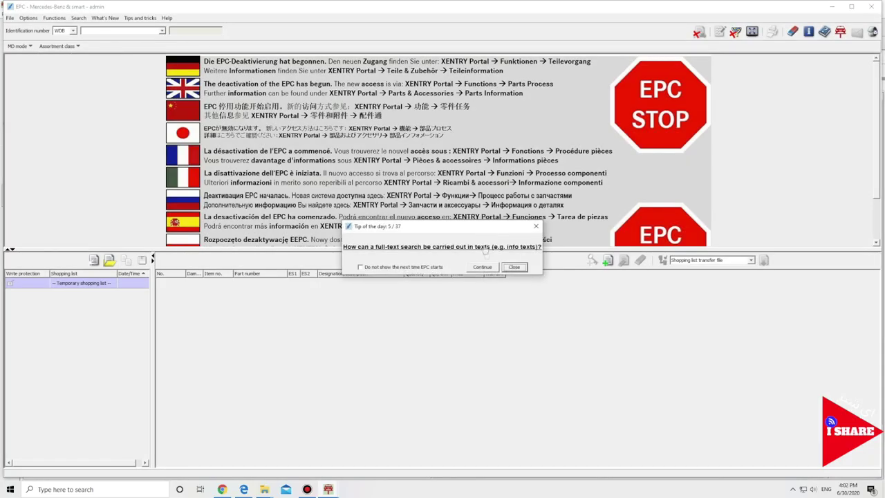
left_click(512, 268)
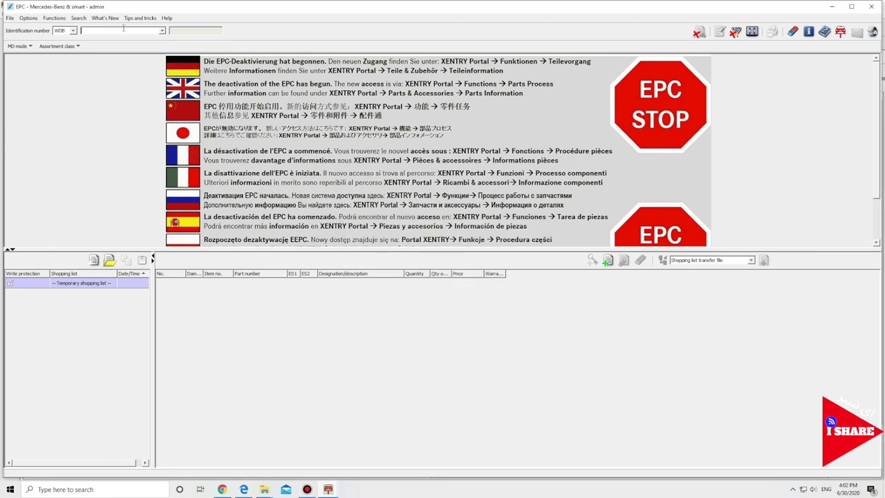
left_click(123, 31)
key("ctrl+v")
key("Return")
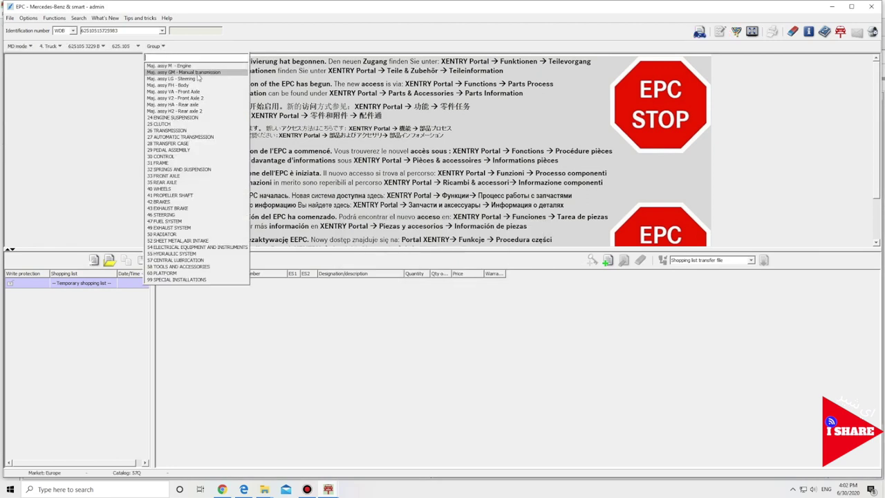
Display the CASE-HARDENED TIMING GEARS parts under major assembly M - Engine, group 03 MOVING PARTS.
left_click(192, 66)
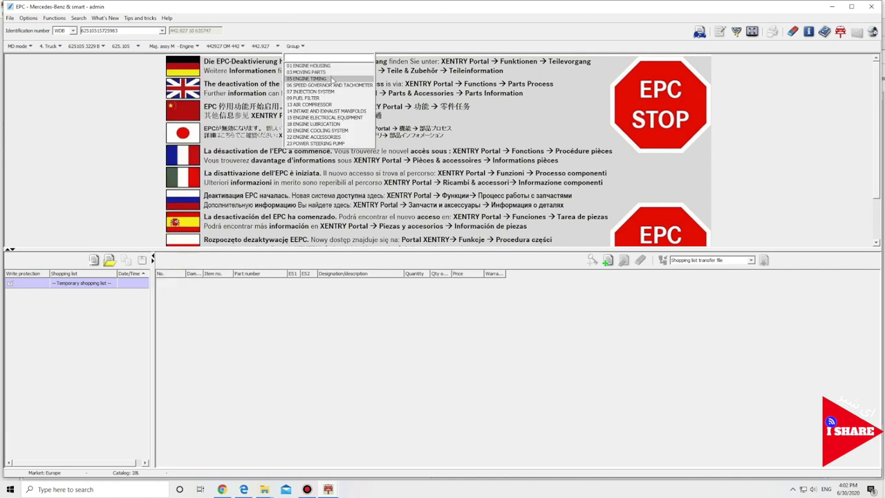
left_click(332, 72)
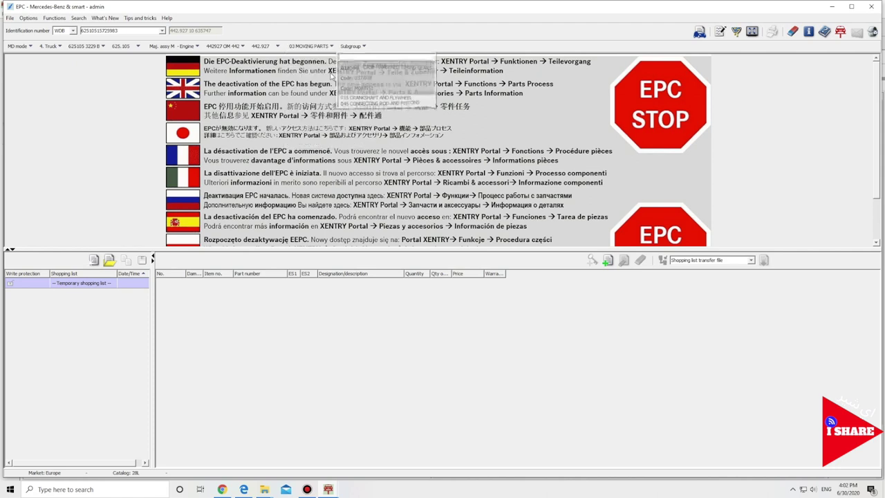
left_click(378, 72)
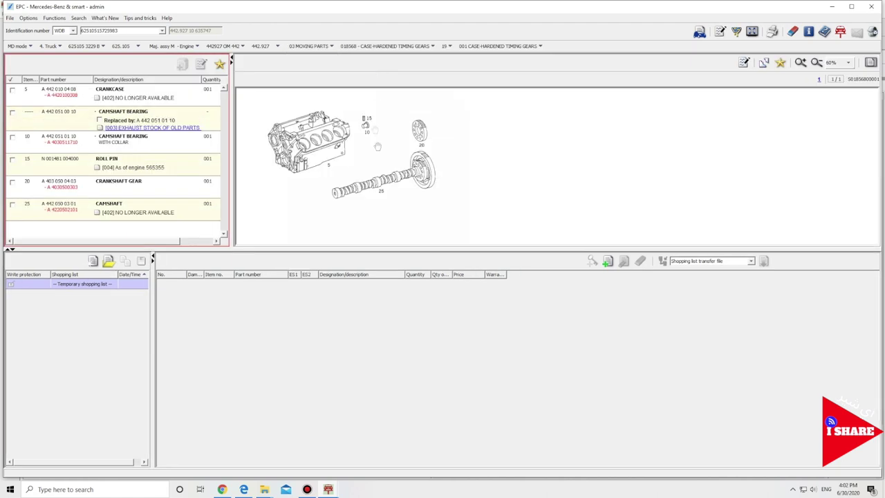
View the parts of subgroup 015 CRANKSHAFT AND FLYWHEEL and of subgroup 045 CONNECTING ROD AND PISTONS.
left_click(501, 46)
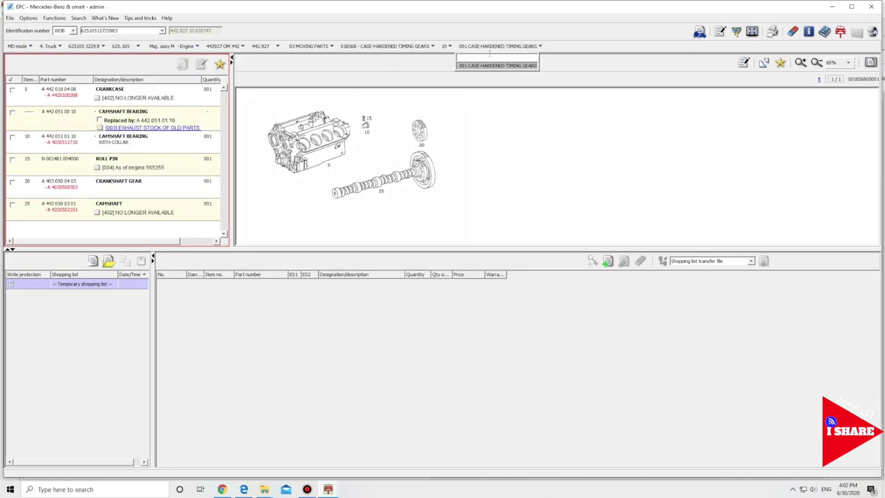
left_click(406, 45)
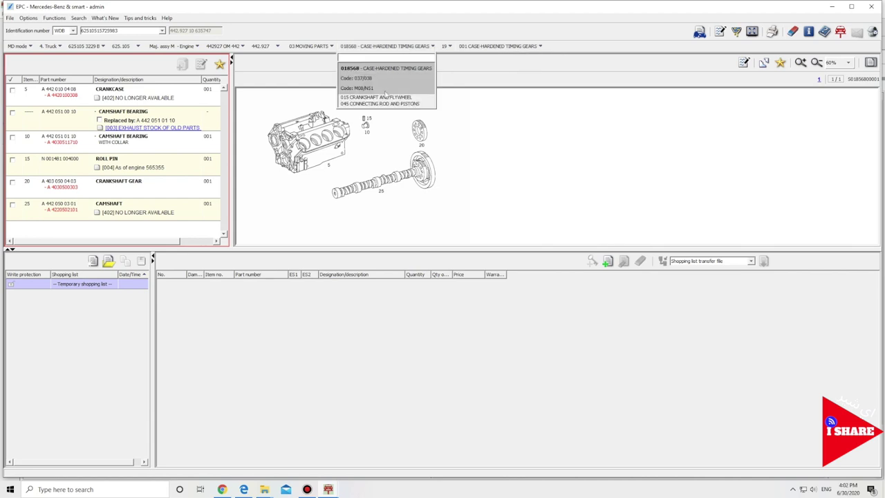
left_click(380, 96)
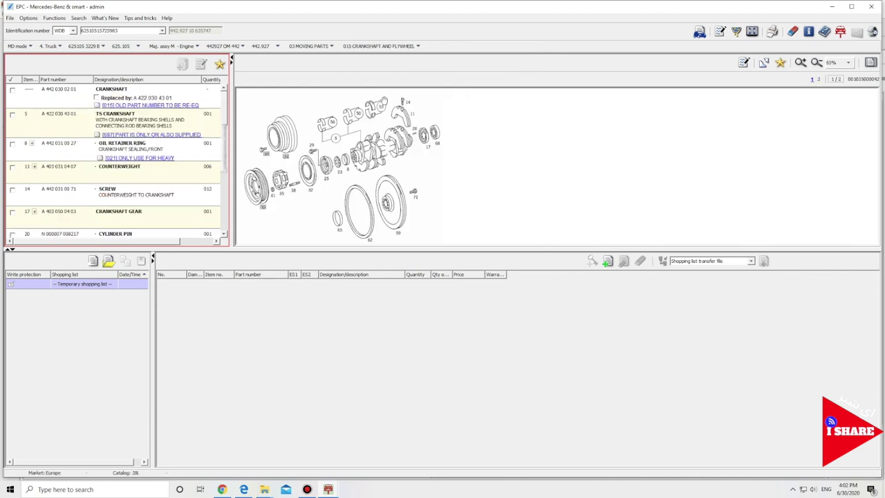
left_click(380, 46)
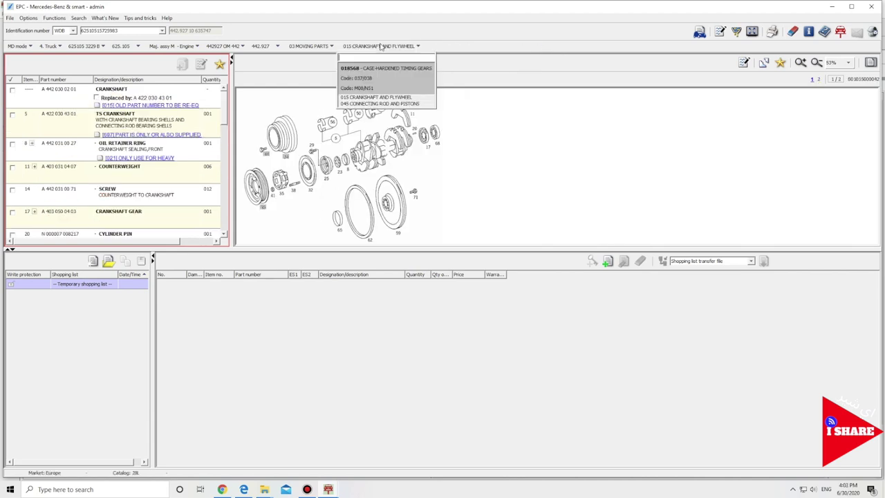
left_click(374, 105)
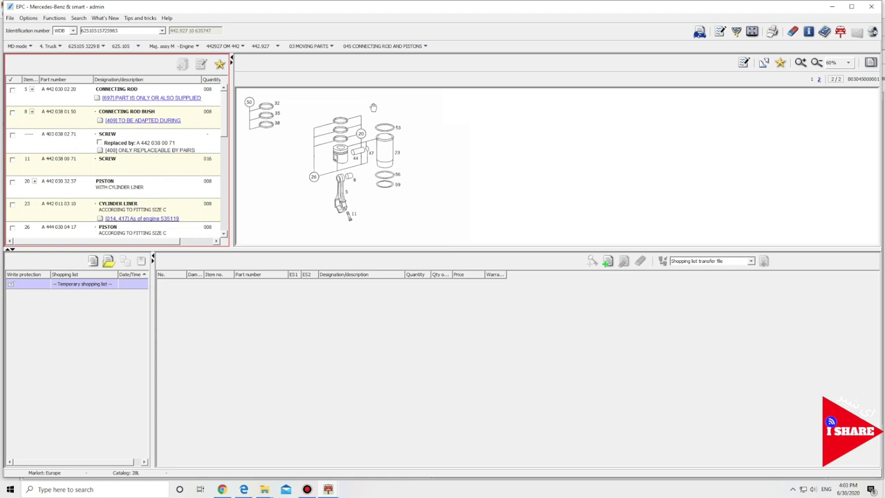
Display the 018492 - CONTROL parts of group 07 INJECTION SYSTEM, and exit EPC.
left_click(324, 45)
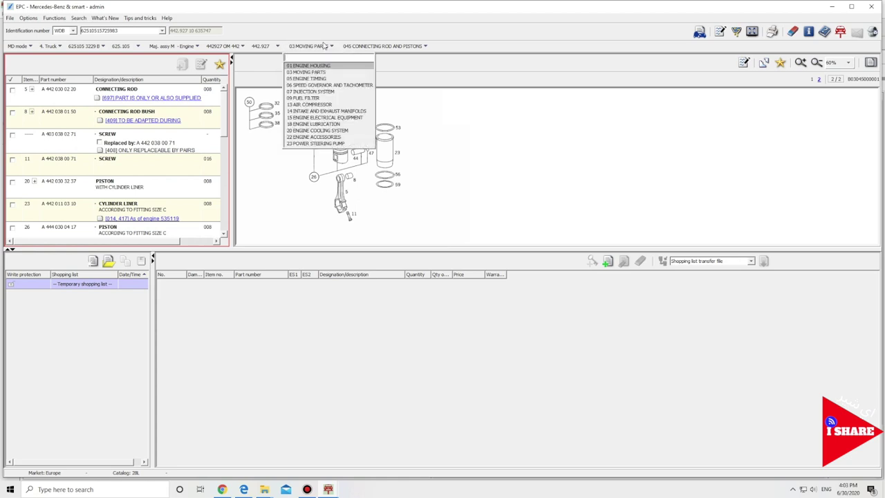
left_click(325, 91)
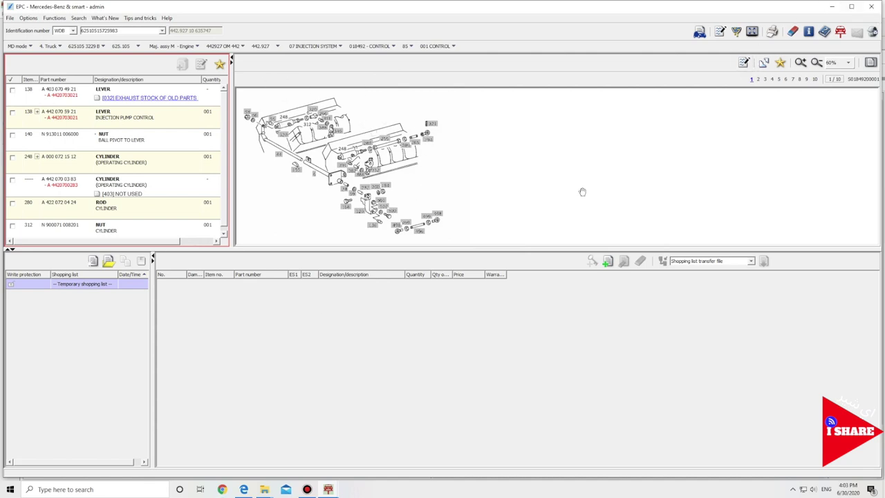
left_click(873, 7)
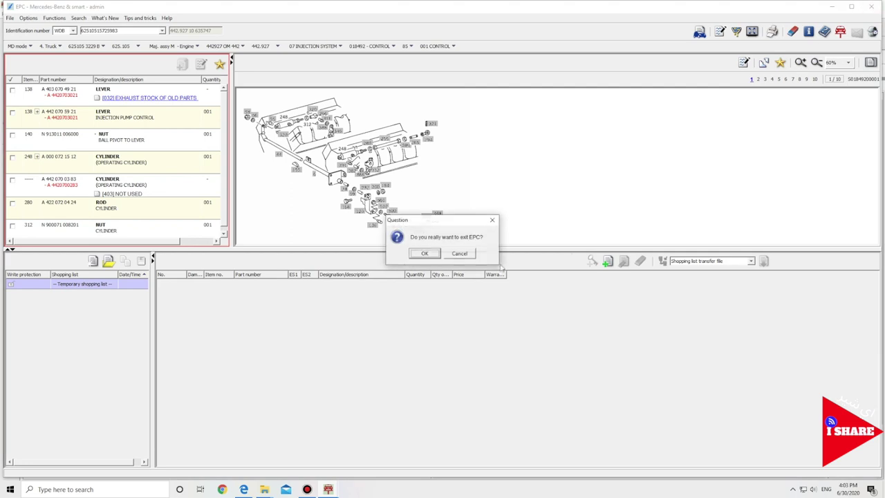
left_click(423, 253)
Launch the WIS Service Media (WSM) website from WIS and go to the Truck content by model series.
left_click(10, 166)
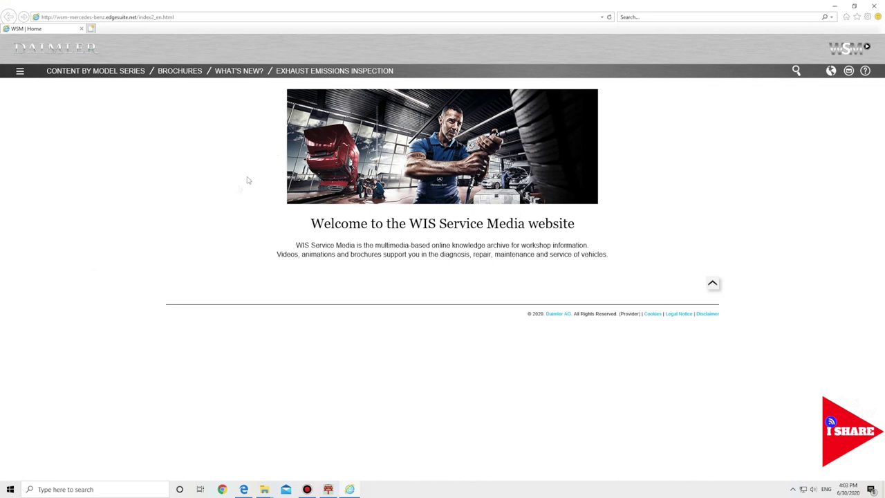
left_click(20, 71)
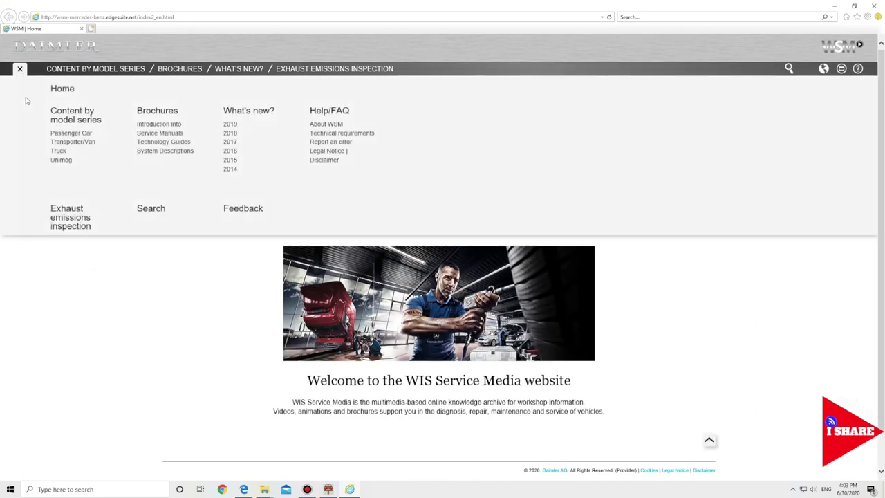
left_click(59, 154)
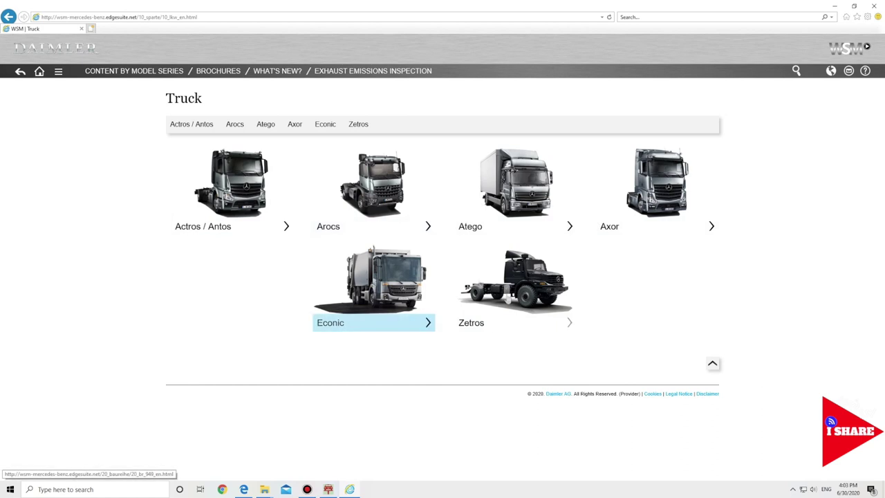
Open the Actros / Antos page for Model 950-954 and look over its content groups.
left_click(218, 188)
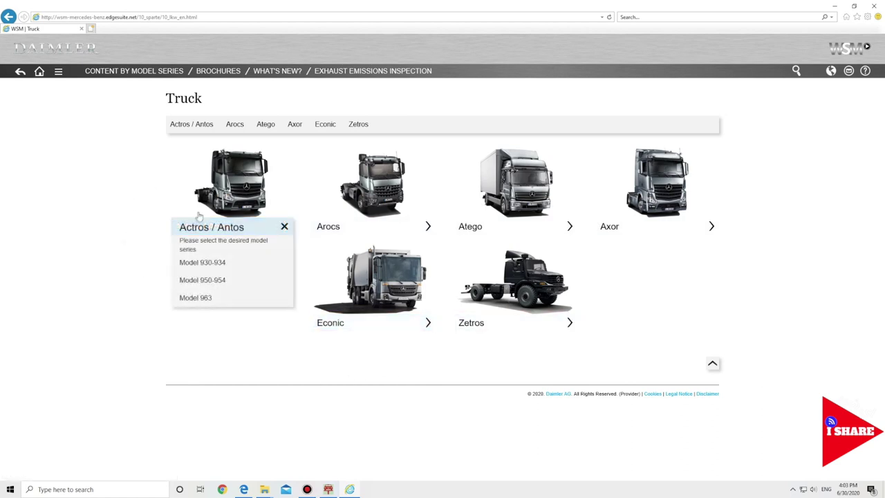
left_click(210, 282)
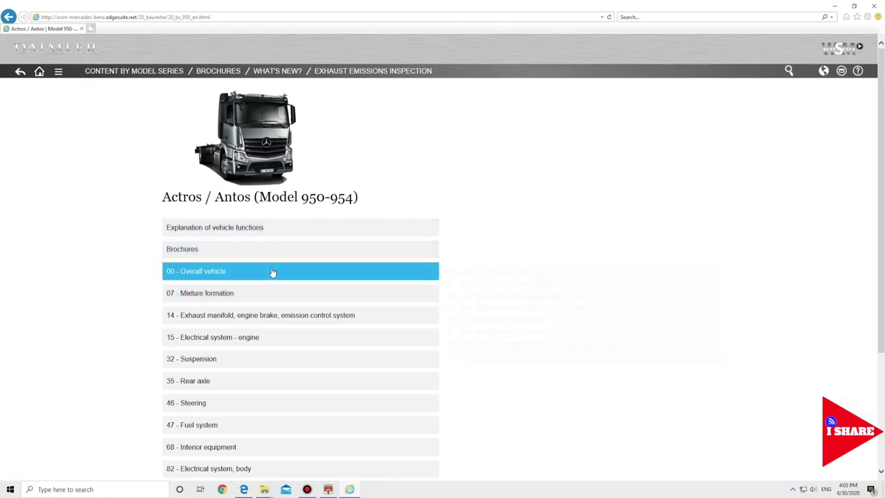
mouse_move(269, 272)
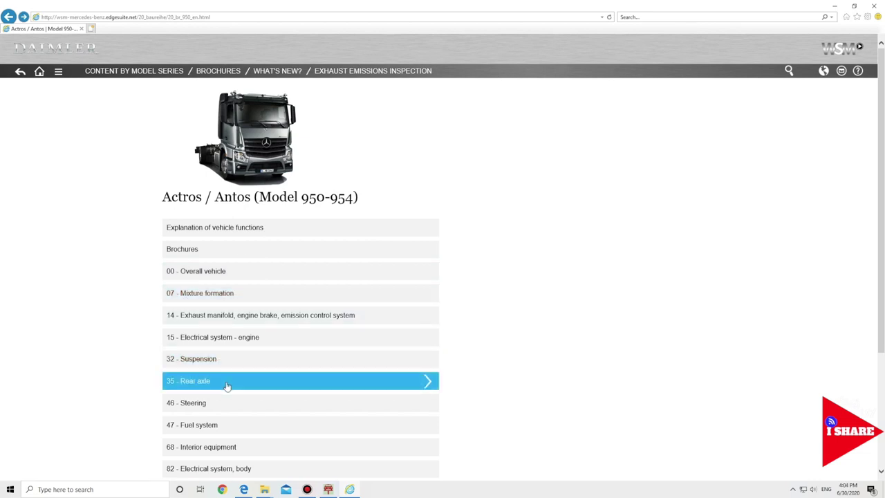
Open the AS film about fuel risks from group 47 - Fuel system and switch it to full screen.
mouse_move(228, 424)
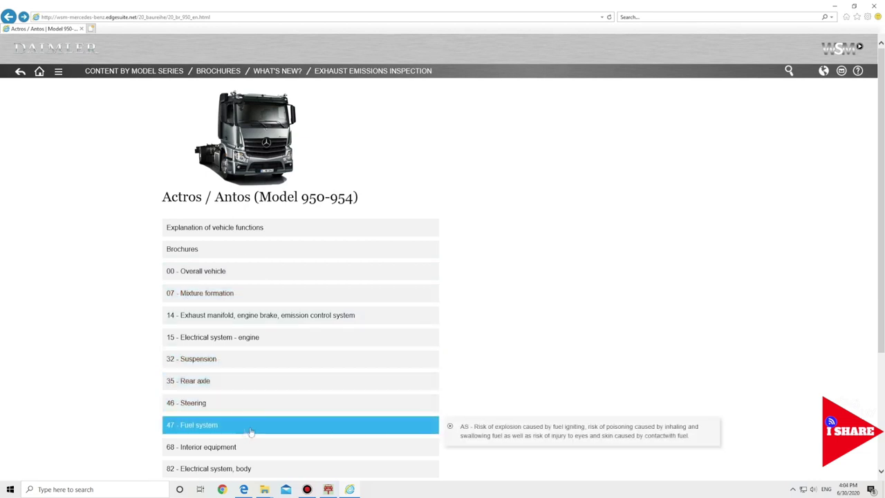
left_click(618, 430)
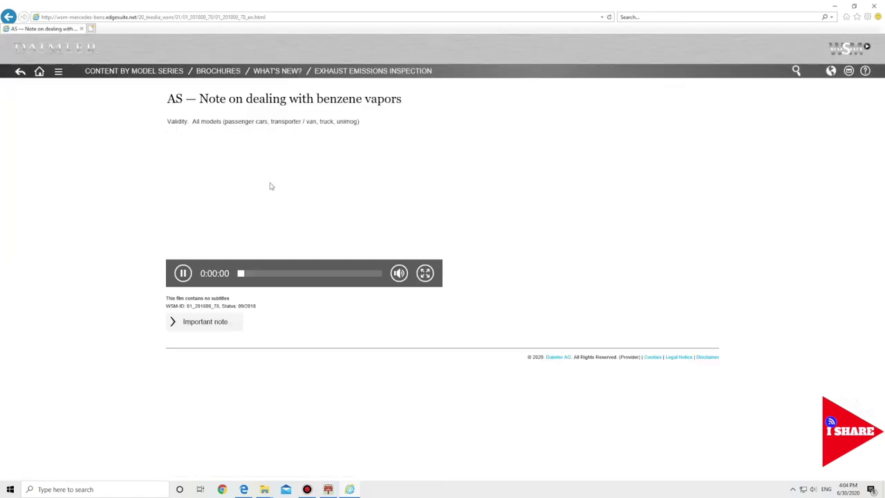
left_click(425, 273)
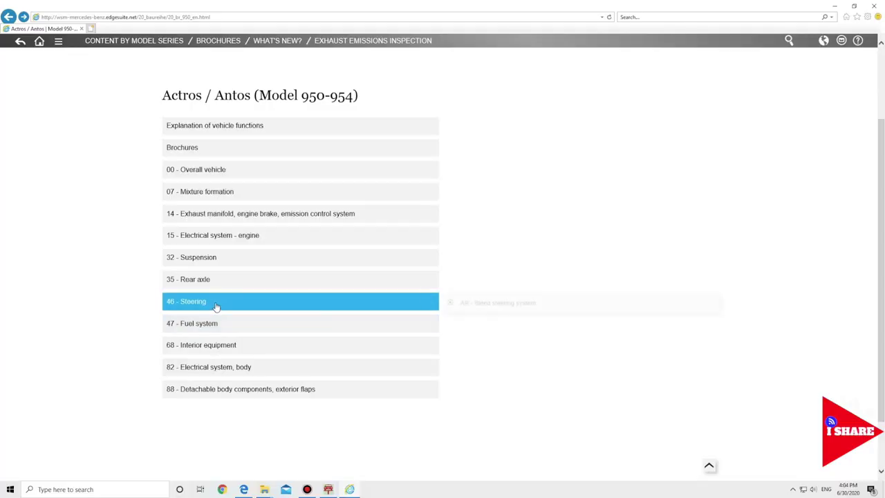
Play the AR - Bleed steering system film from group 46 - Steering, skip through it in full screen, and exit full screen.
left_click(492, 303)
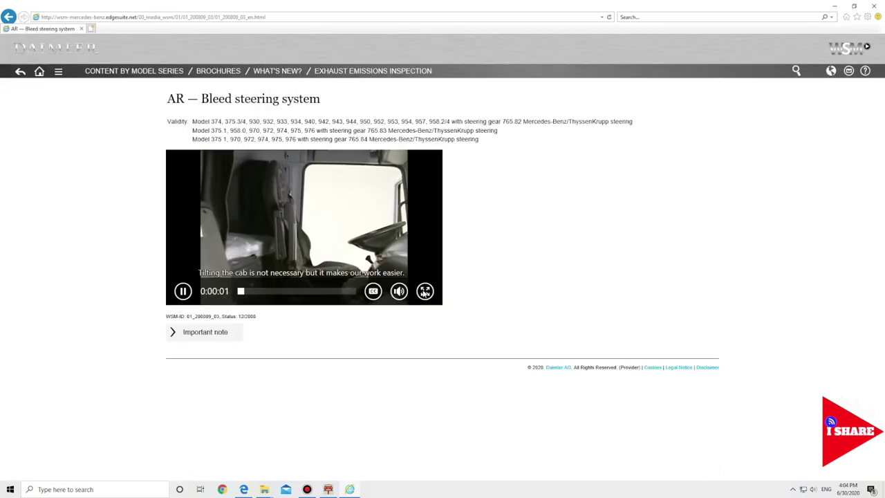
left_click(241, 292)
left_click_drag(242, 292, 271, 297)
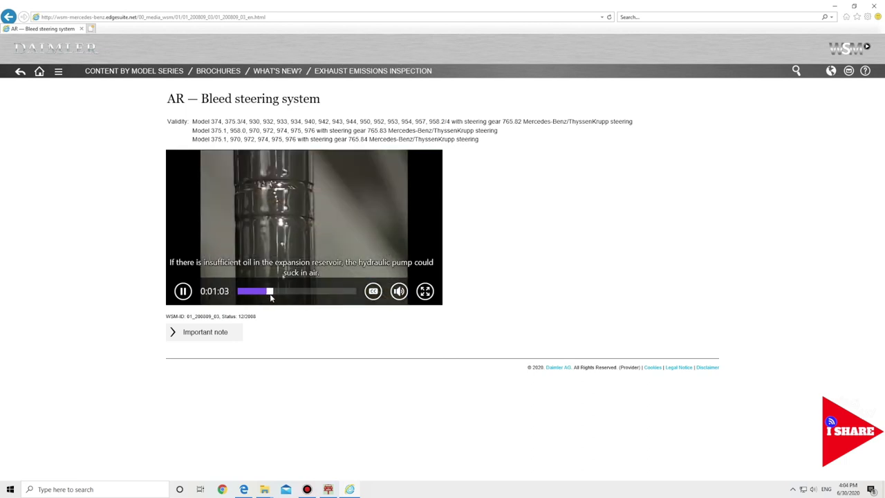
left_click(429, 293)
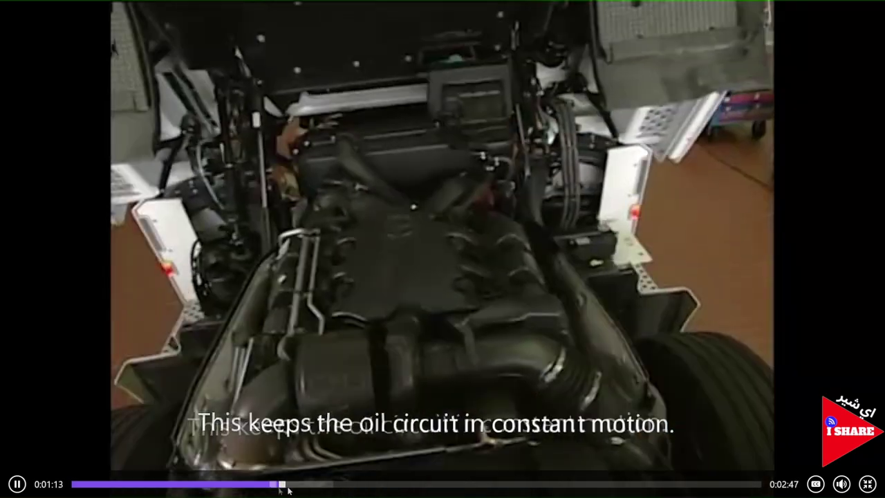
left_click_drag(281, 487, 335, 486)
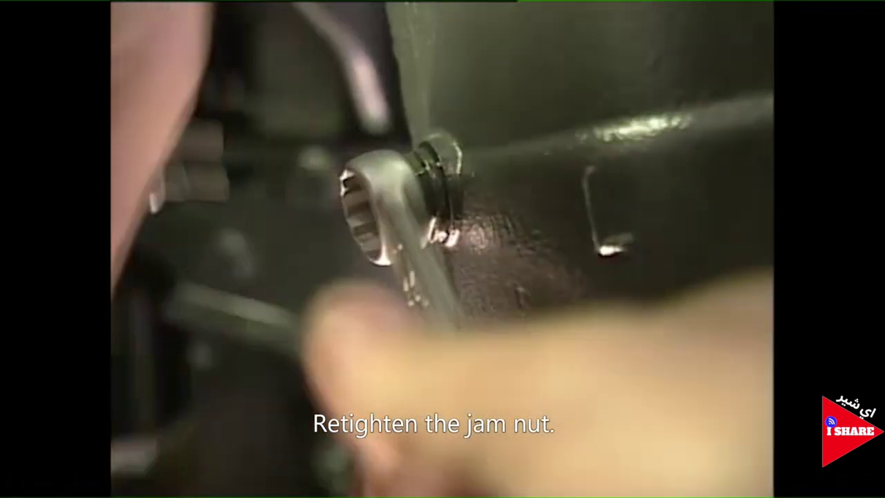
mouse_move(400, 370)
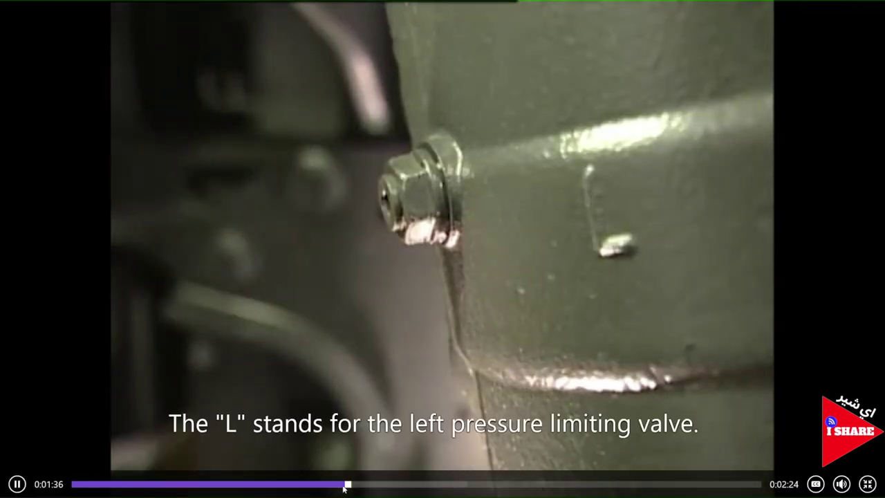
left_click_drag(349, 486, 460, 487)
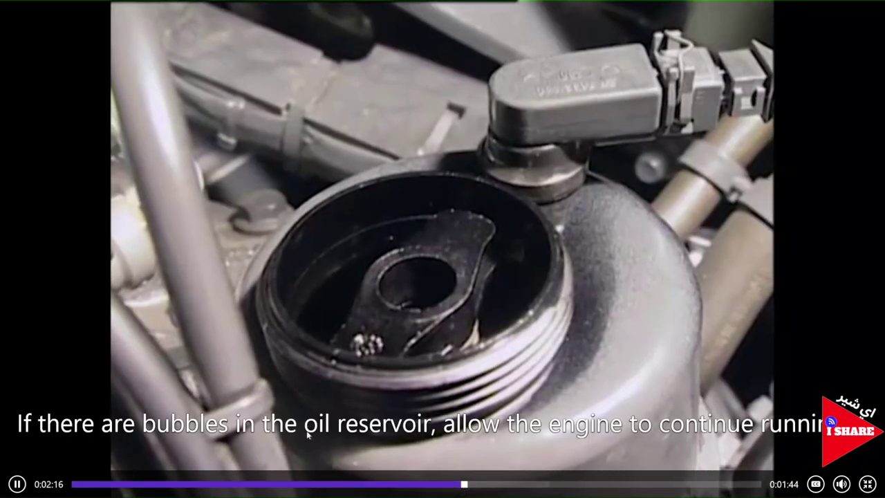
key("Escape")
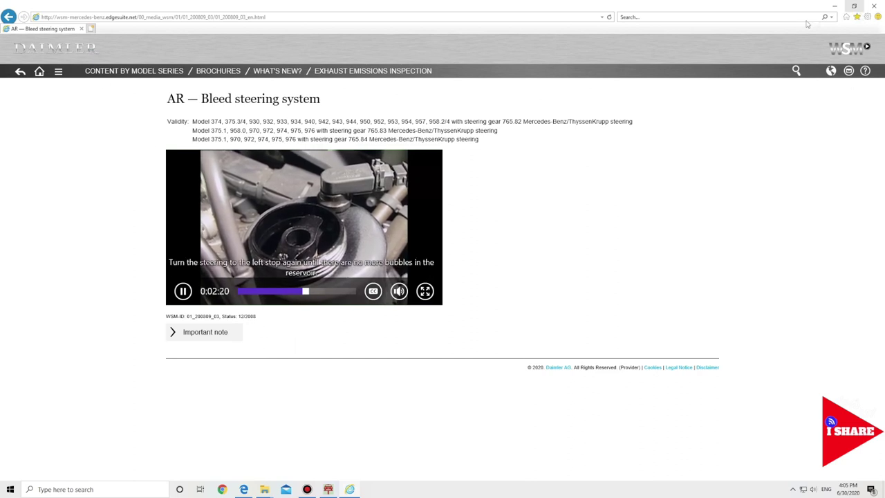
From the WSM brochures, open the Actros / Antos brochure Electronic systems Actros/Arocs (model 963/964) and enlarge its pages to the window width.
left_click(213, 73)
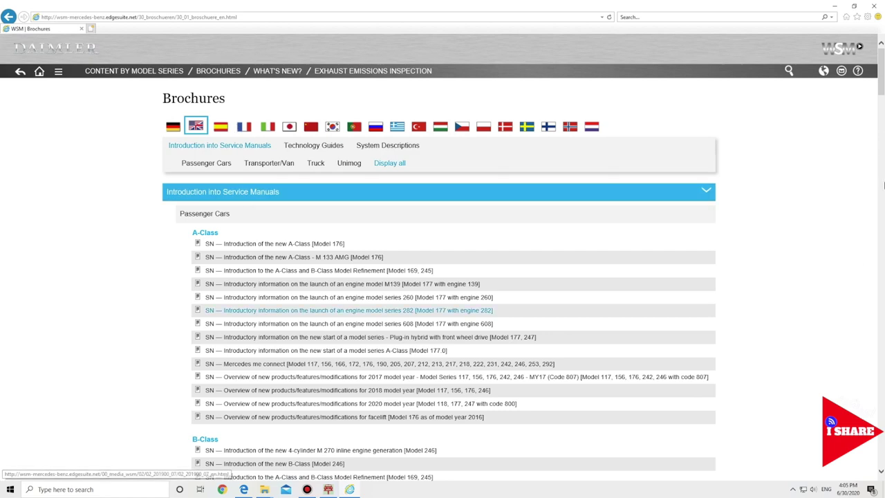
left_click_drag(880, 90, 881, 409)
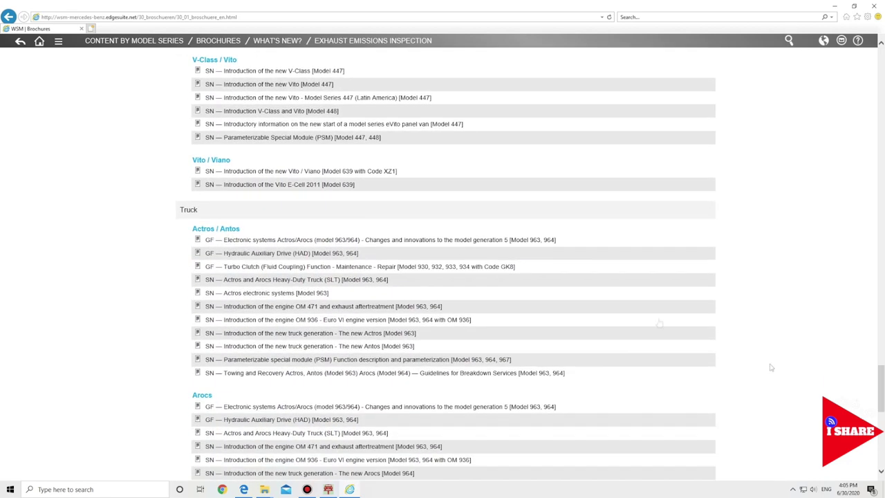
left_click(293, 242)
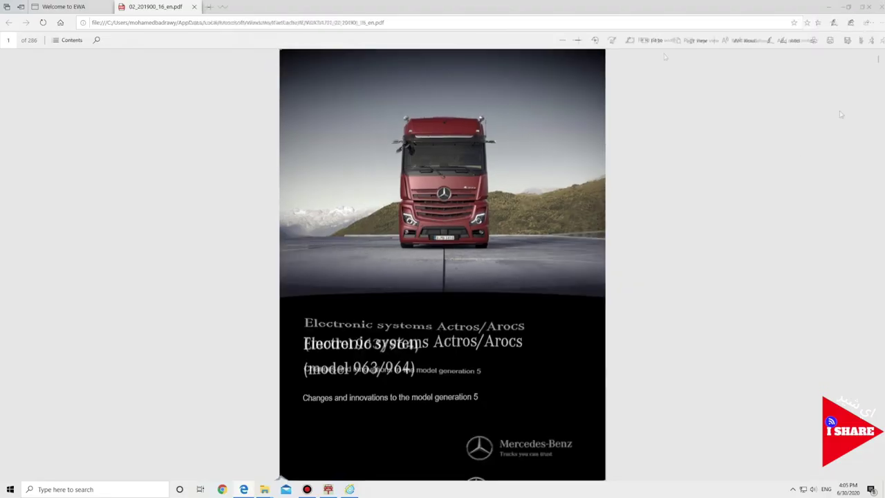
left_click(650, 42)
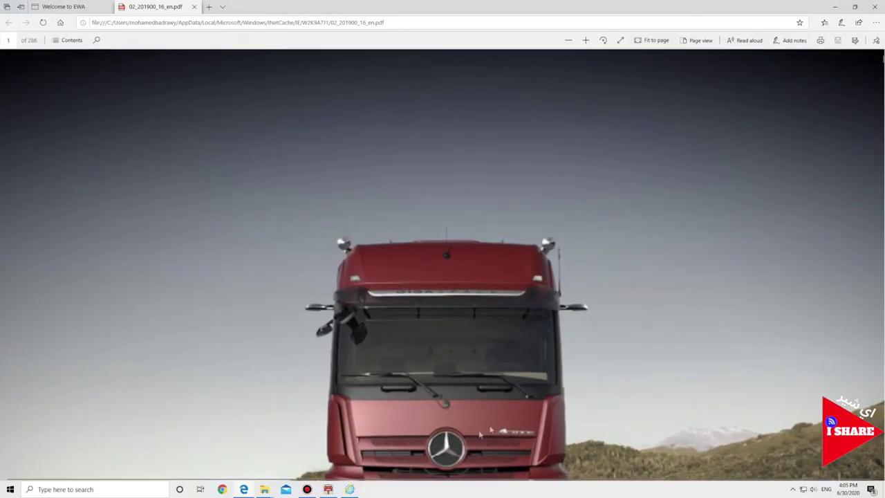
Look through the brochure's natural gas engine section, network diagrams and control unit list up to page 24, and close the PDF.
scroll(799, 238, "down", 2)
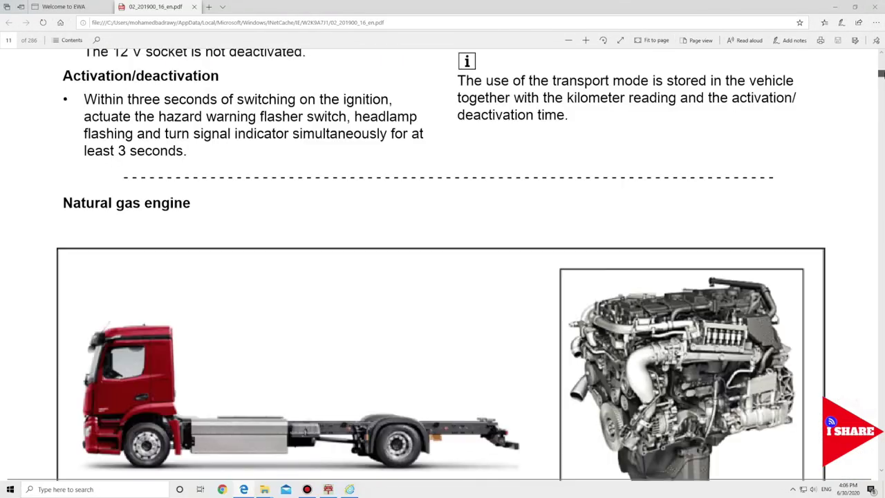
scroll(442, 265, "down", 5)
scroll(644, 246, "down", 6)
scroll(639, 251, "up", 3)
scroll(638, 250, "up", 5)
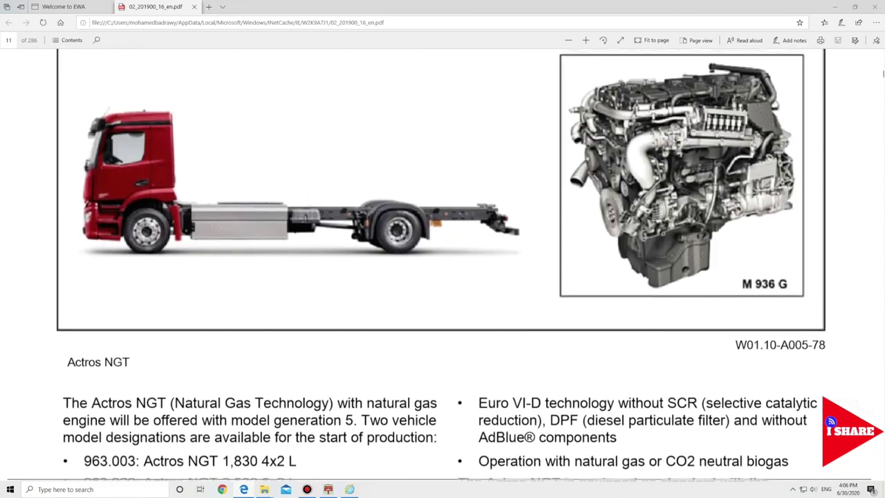
scroll(639, 252, "down", 15)
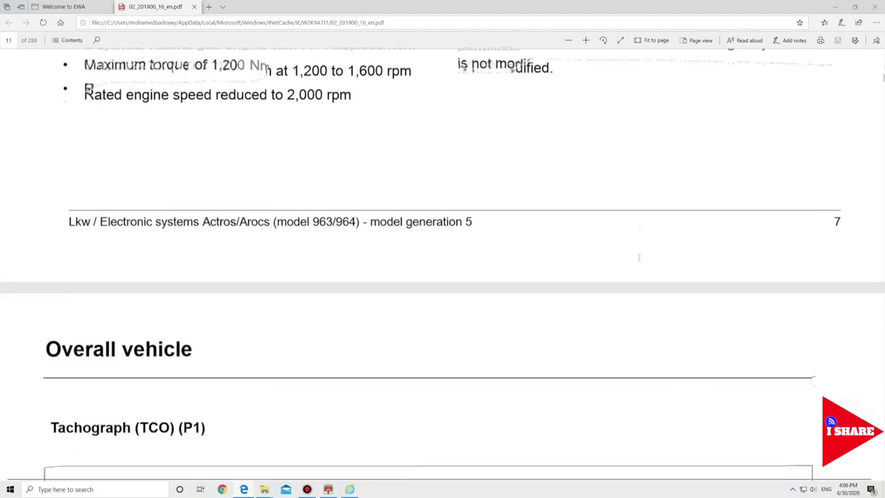
scroll(638, 253, "down", 12)
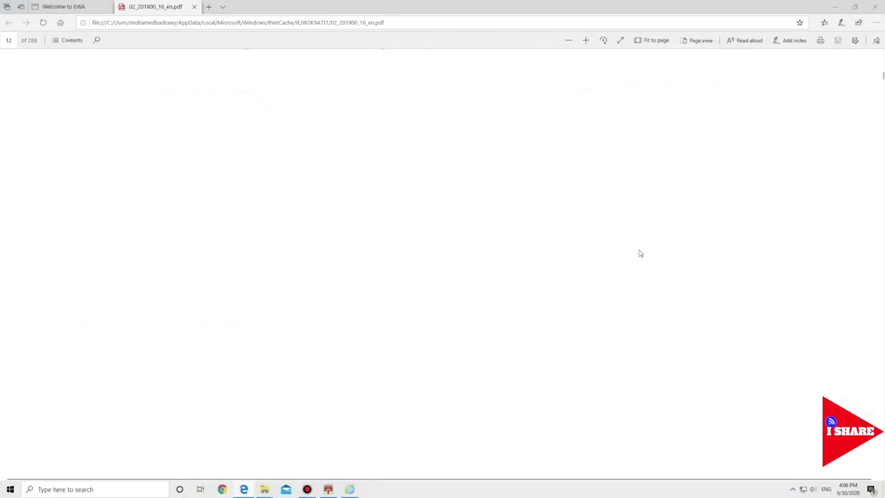
scroll(639, 253, "down", 7)
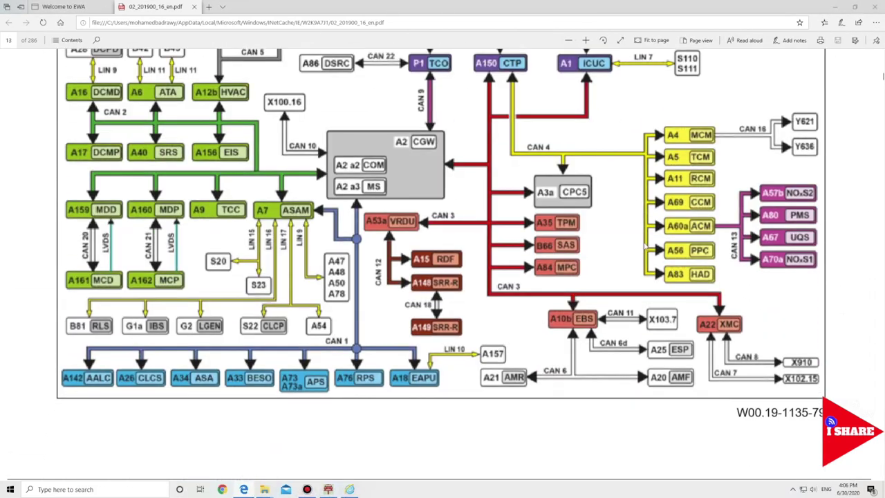
scroll(649, 235, "down", 12)
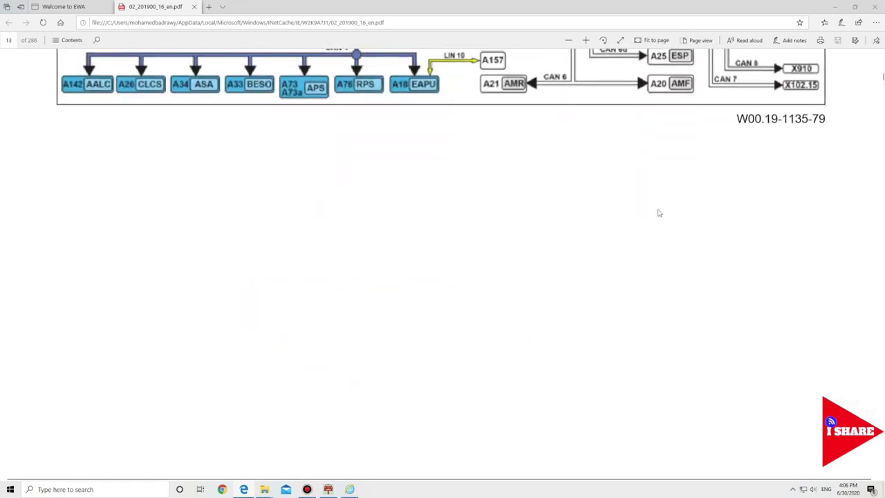
scroll(658, 215, "down", 12)
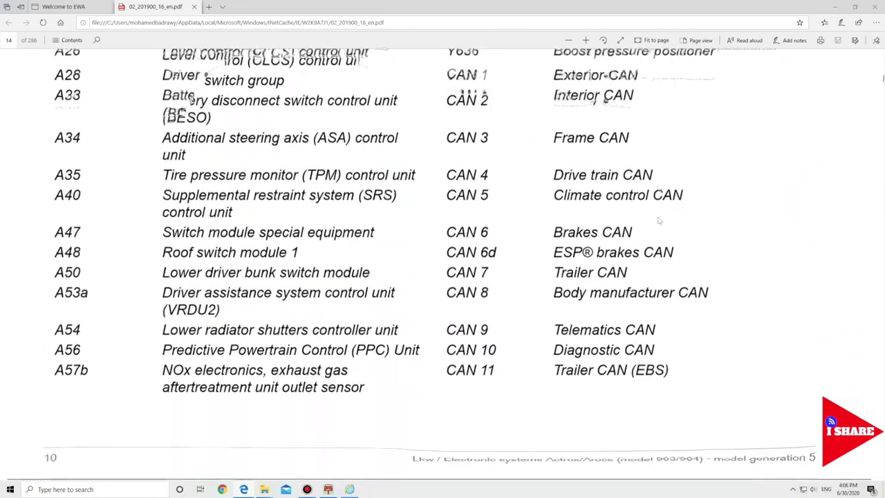
scroll(658, 208, "down", 10)
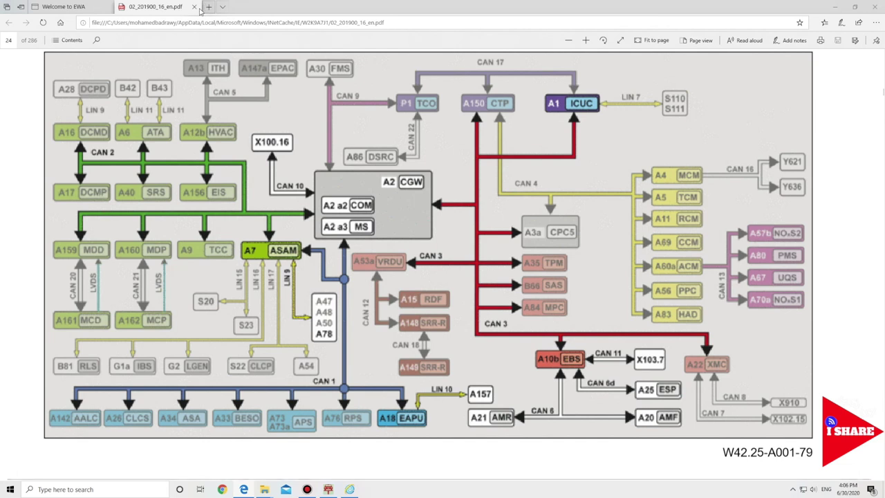
left_click(194, 7)
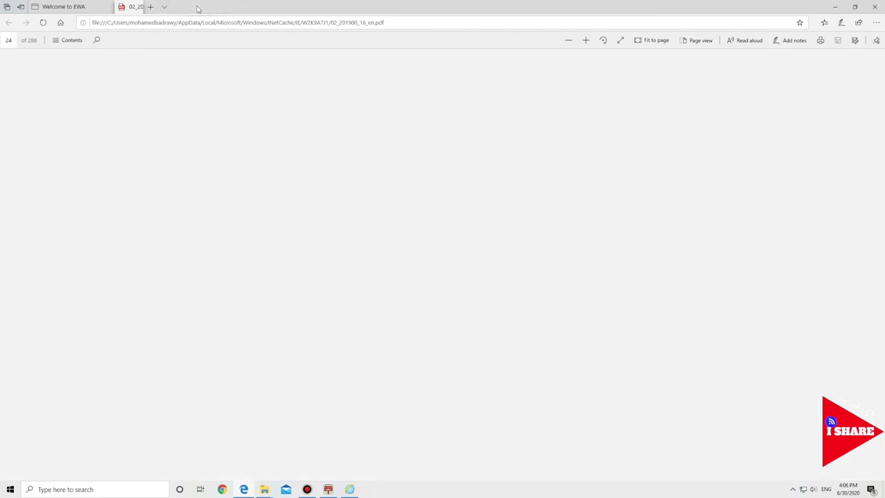
Launch EPC from the EWA programs page by opening its startApp.jnlp file, and dismiss the tip of the day.
left_click(280, 123)
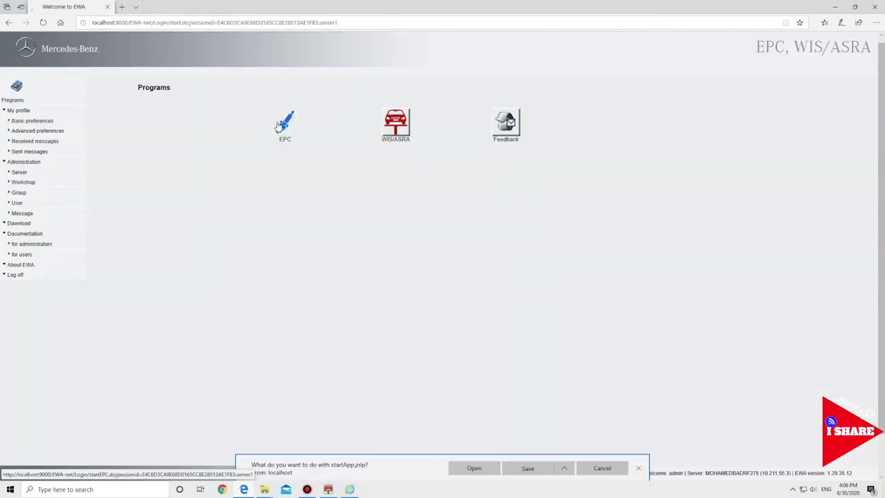
left_click(473, 468)
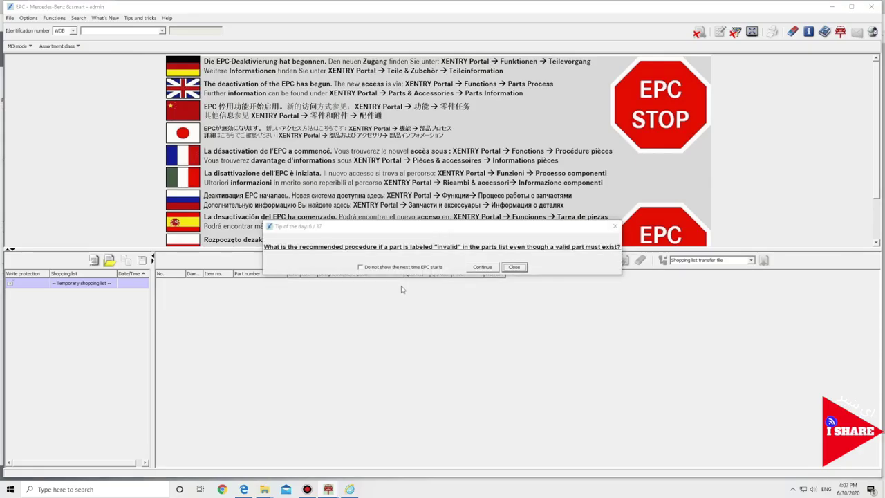
left_click(501, 266)
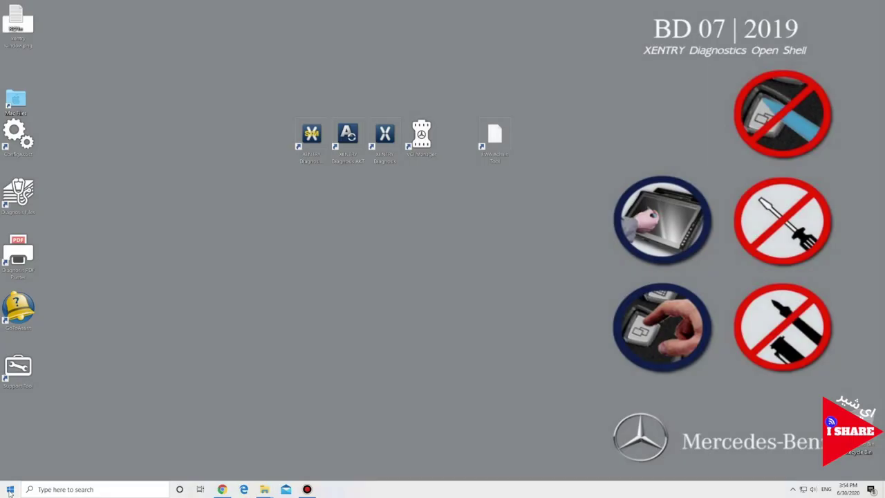
Start EWA from the EWA program group in Windows to bring up its login page.
left_click(10, 489)
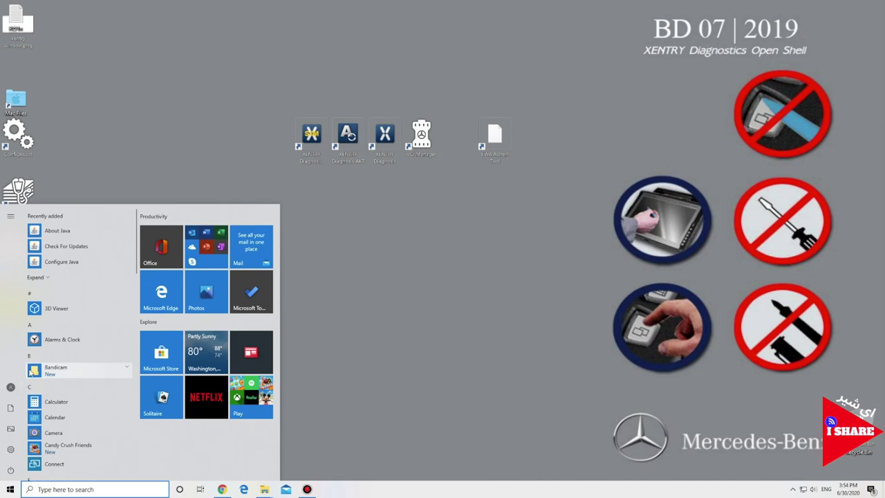
scroll(62, 415, "down", 3)
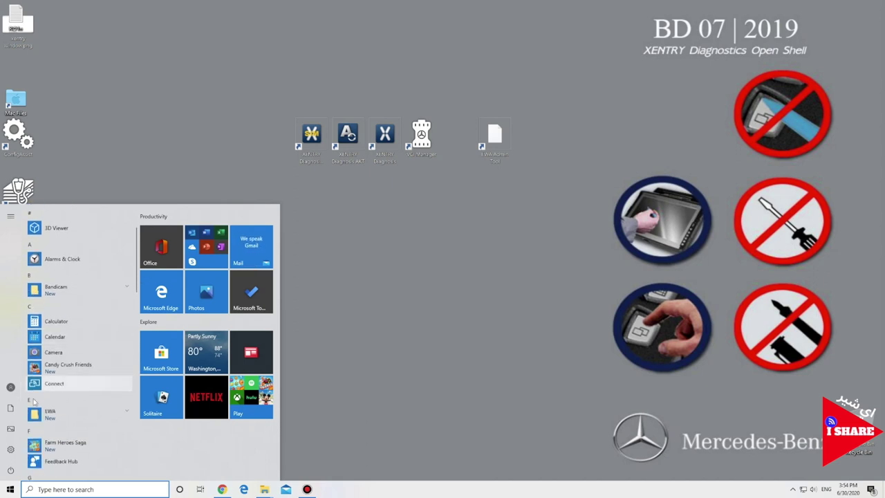
left_click(62, 413)
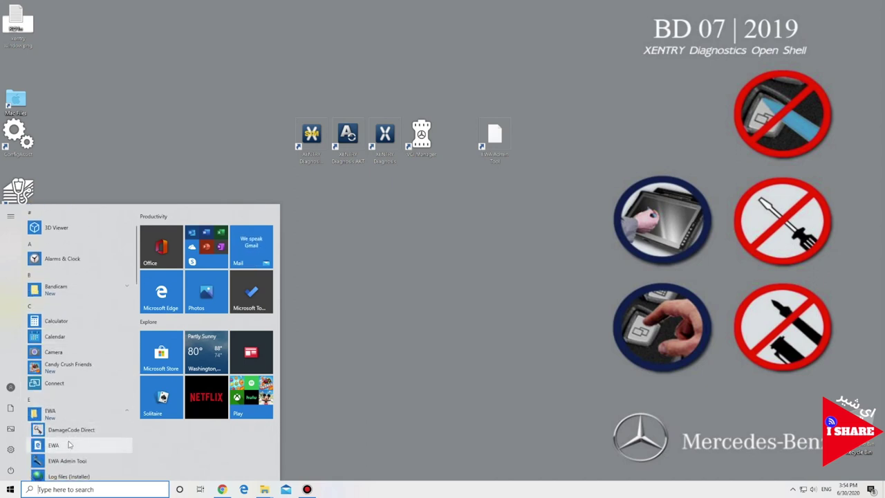
left_click(53, 445)
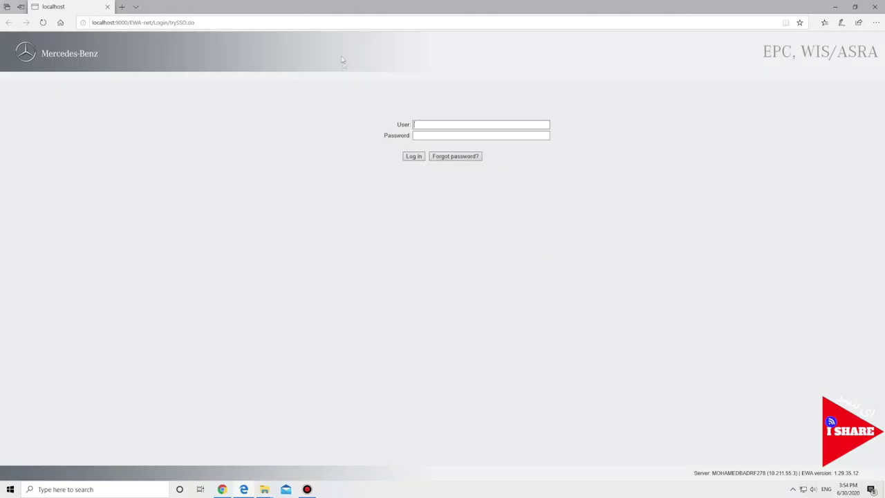
Log in to EWA as user admin, filling in the saved account password.
type("a")
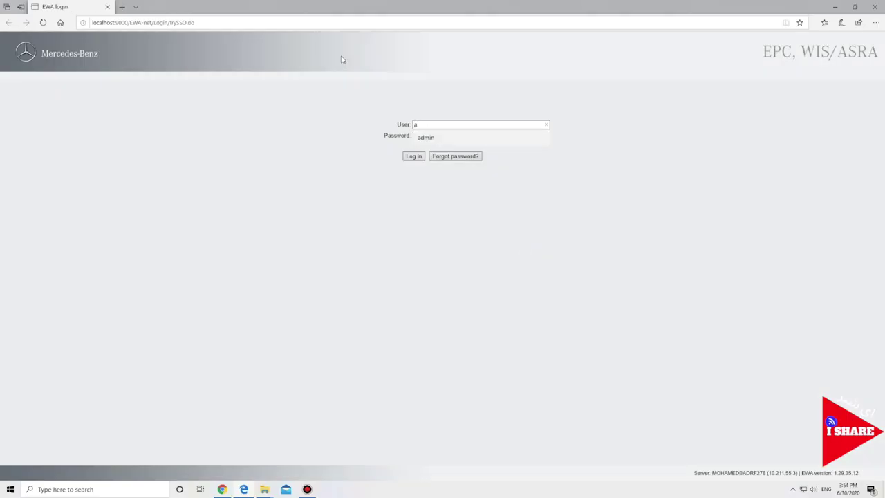
type("dmin")
key("Down")
key("Return")
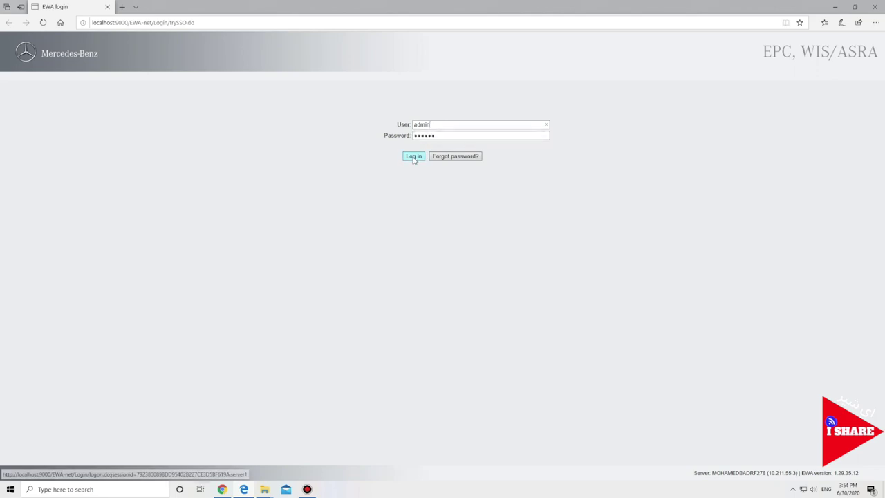
left_click(413, 157)
Save the WIS/ASRA startApp.jnlp launch file under the name WIS in the Downloads folder.
left_click(399, 140)
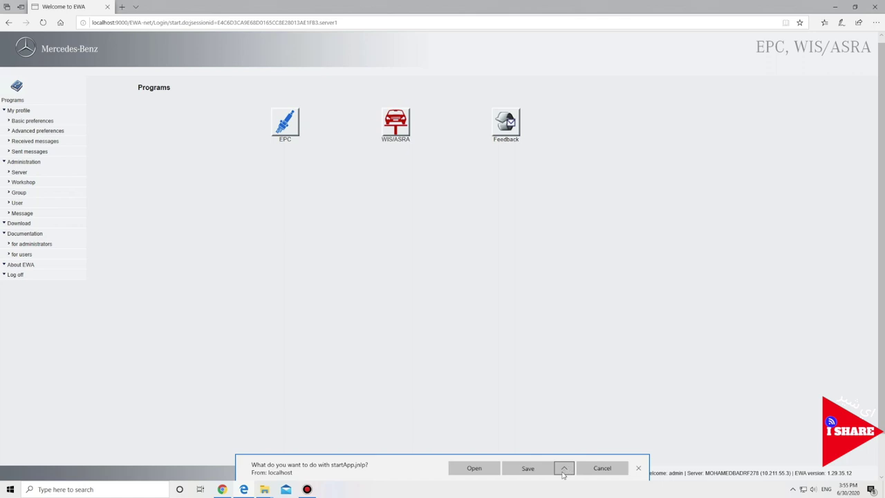
left_click(563, 470)
left_click(557, 456)
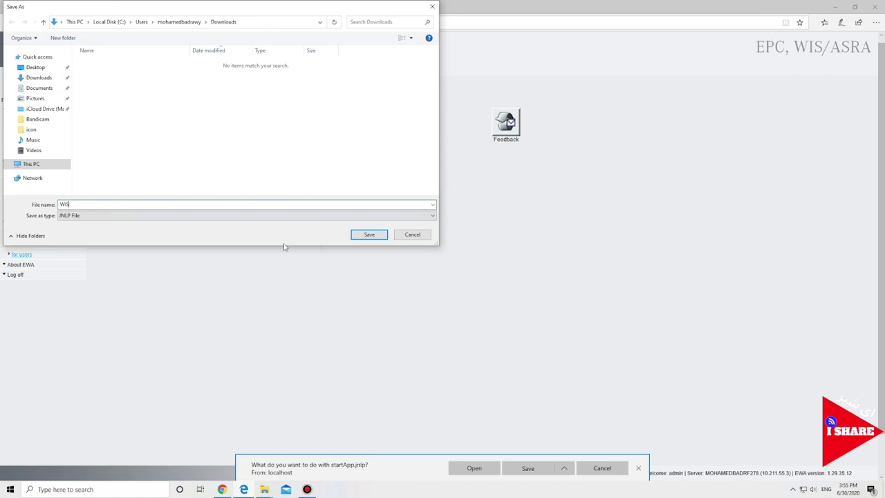
left_click(370, 235)
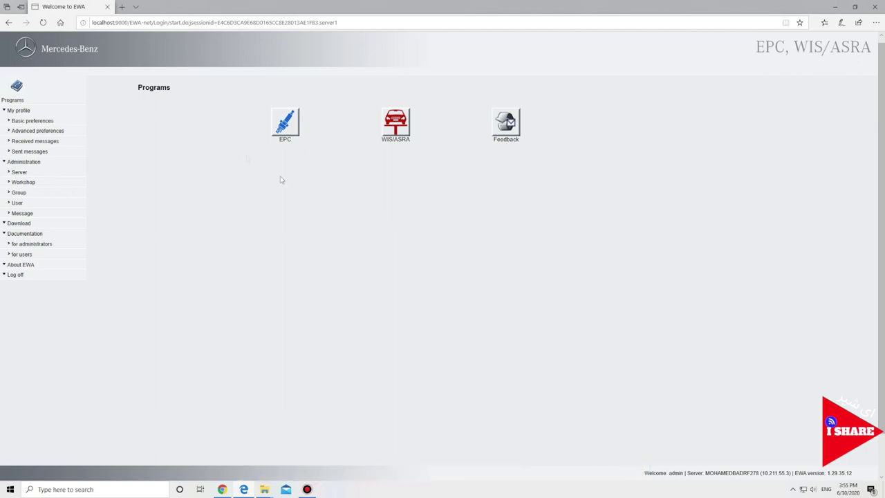
Save the EPC startApp.jnlp launch file under the name EPC in the Downloads folder, and minimize the browser.
left_click(294, 131)
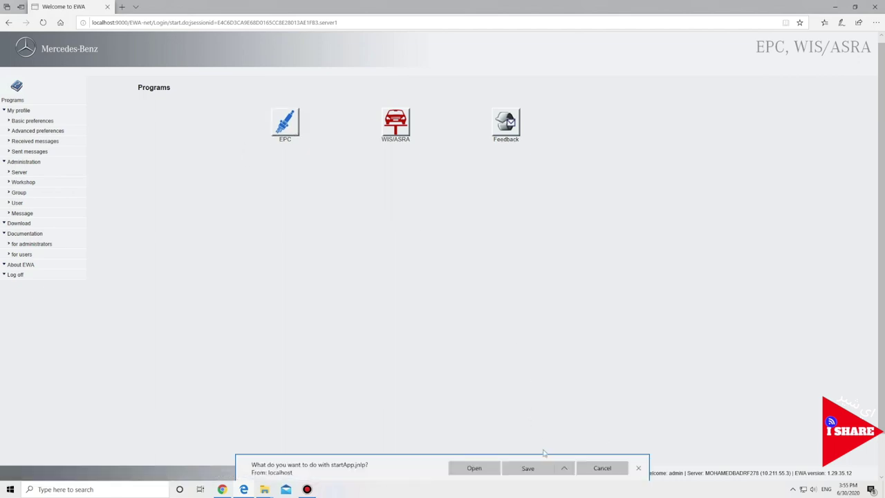
left_click(563, 467)
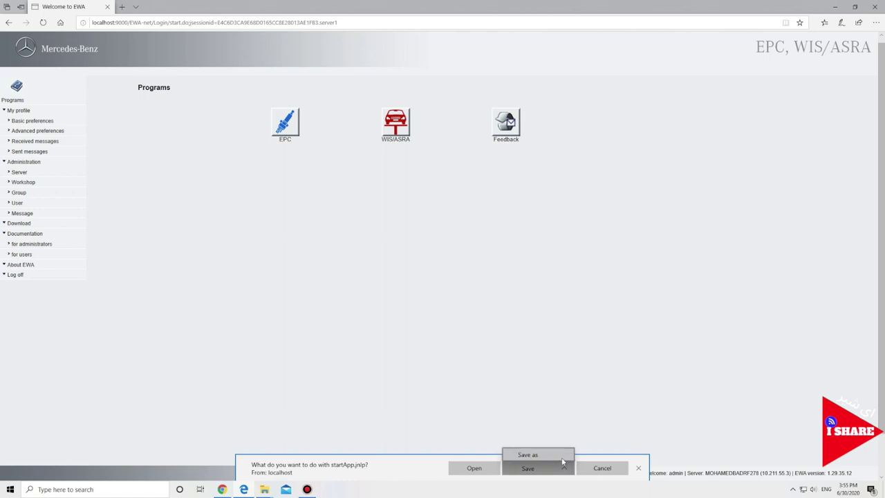
left_click(527, 454)
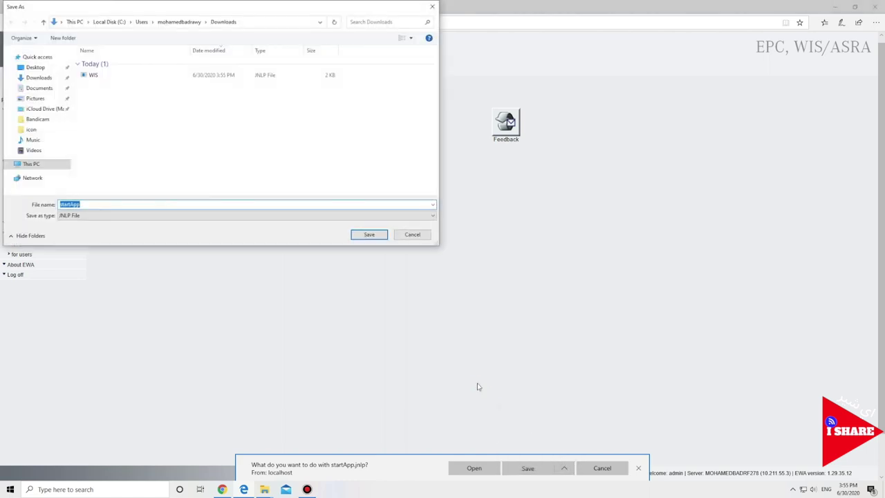
type("EPC")
left_click(374, 234)
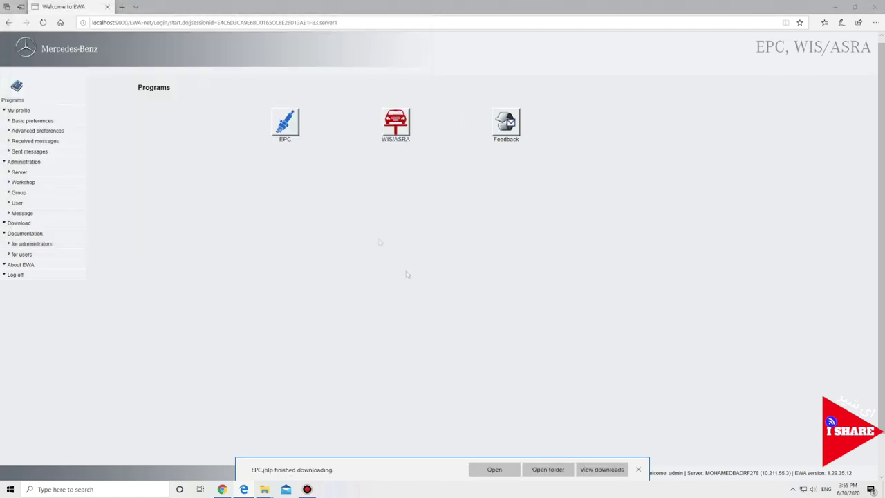
left_click(638, 470)
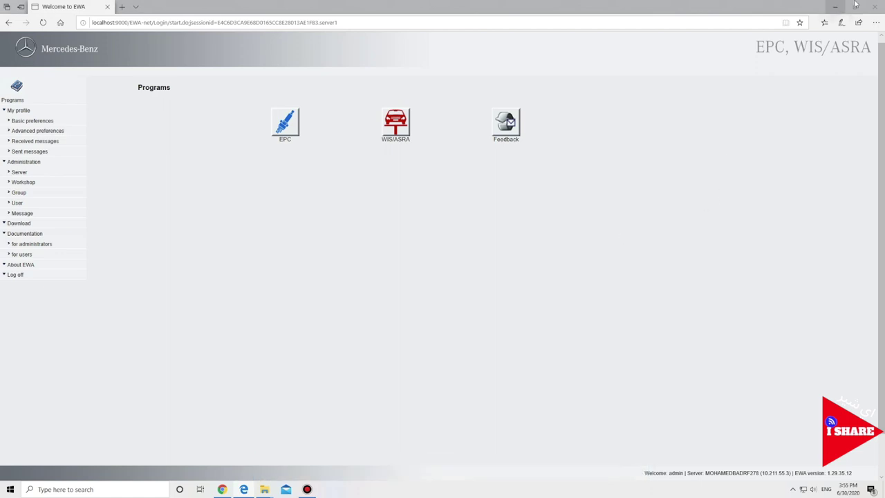
left_click(833, 10)
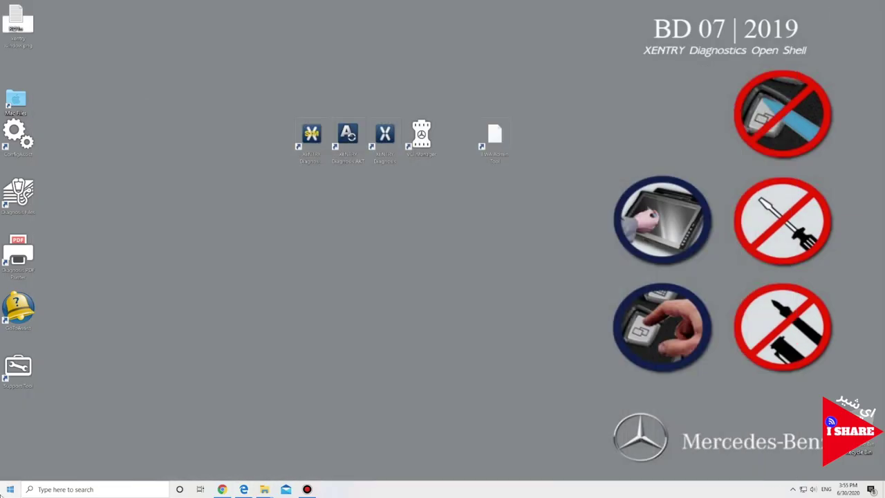
Create a desktop shortcut for the WIS launch file from the Downloads folder.
key("super+e")
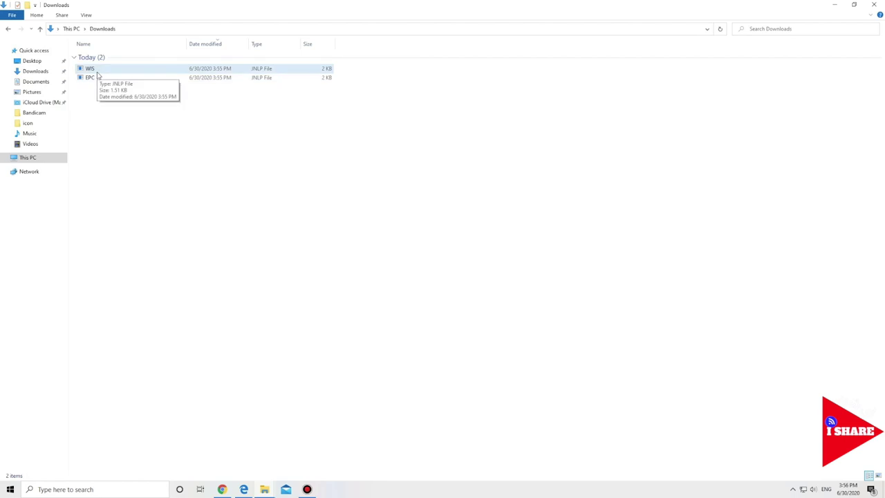
left_click(97, 72)
right_click(96, 72)
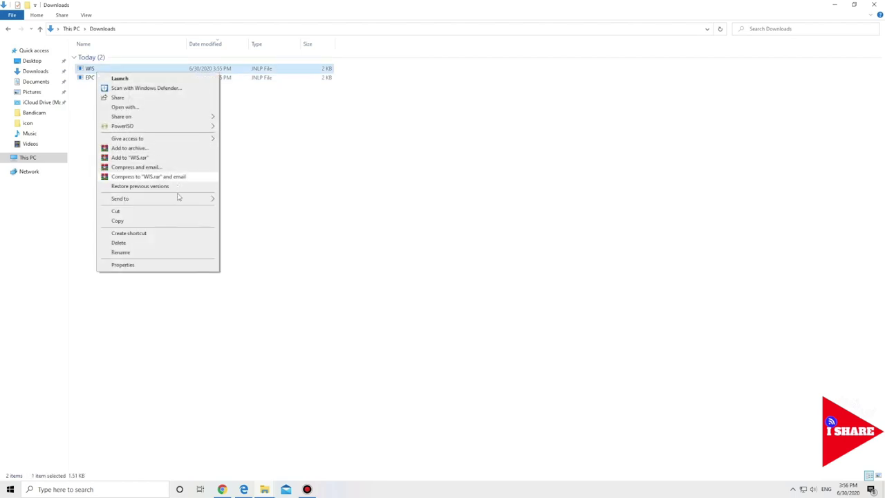
mouse_move(177, 200)
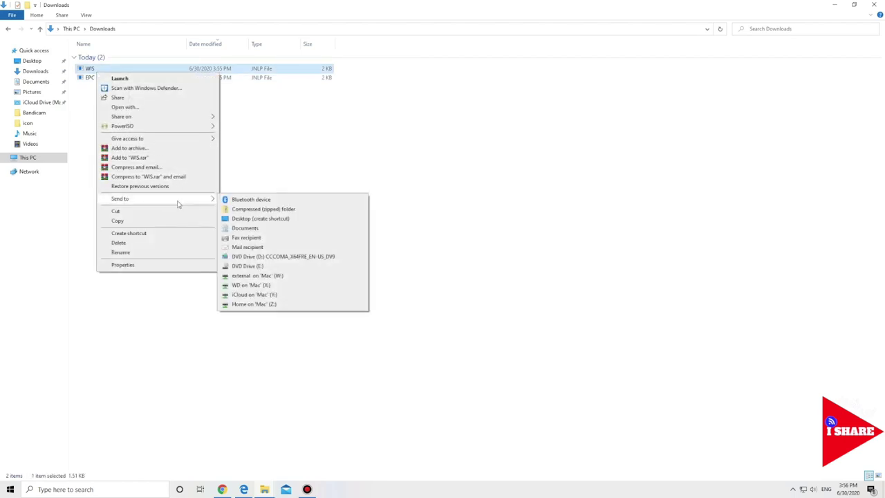
left_click(262, 219)
Create a desktop shortcut for the EPC launch file from the Downloads folder.
left_click(93, 80)
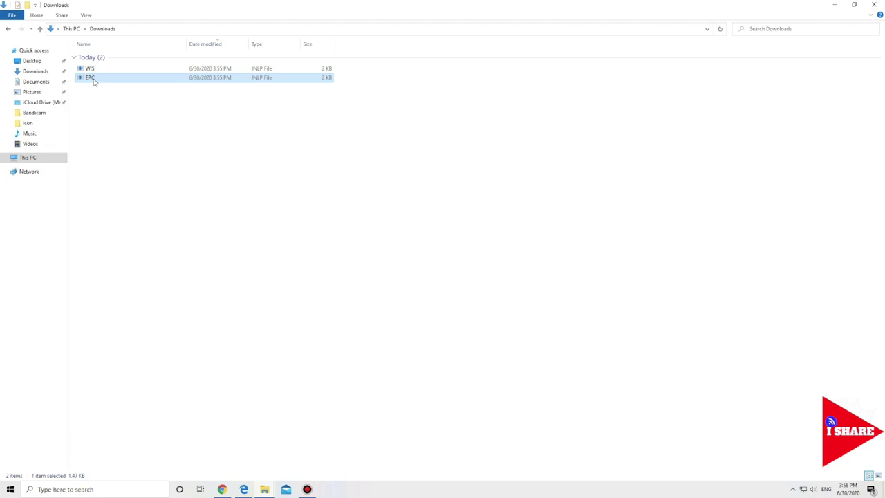
right_click(94, 80)
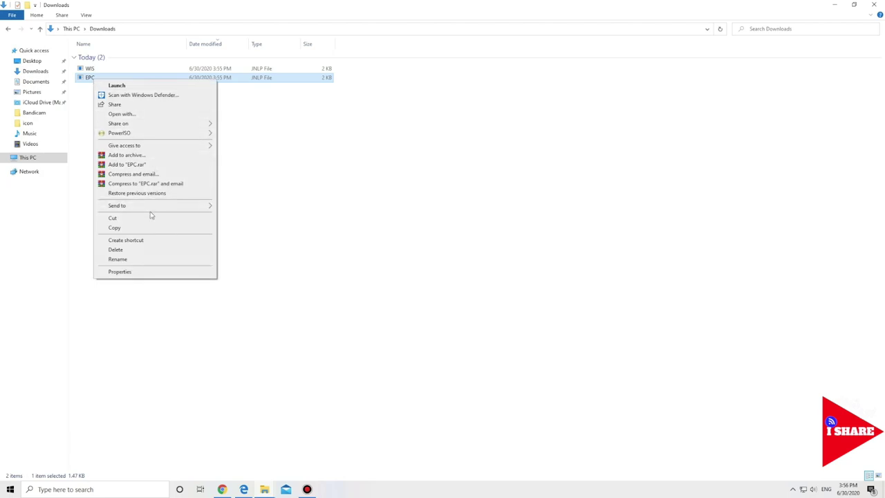
mouse_move(152, 207)
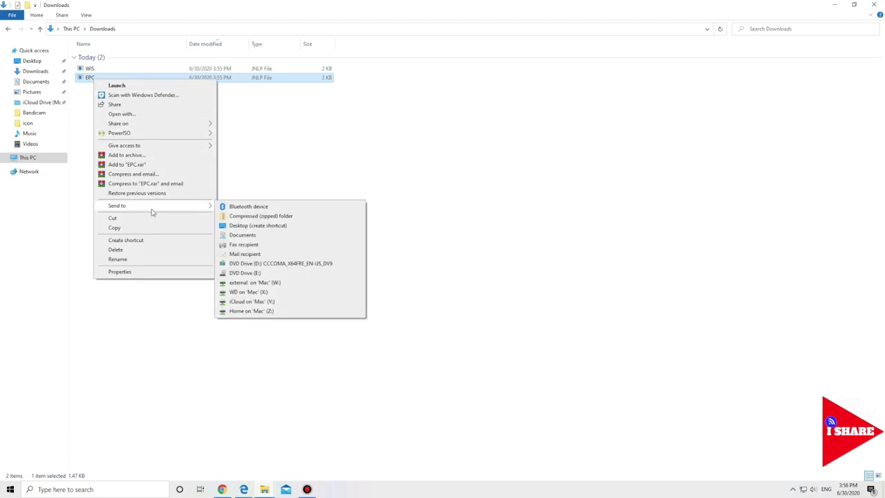
left_click(273, 231)
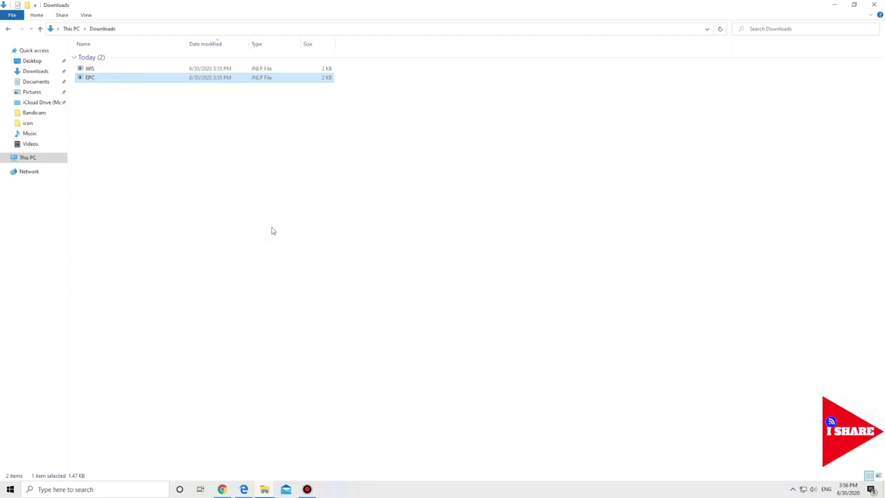
Minimize the Downloads window and line up the WIS and EPC shortcuts in one row on the desktop.
left_click(834, 5)
left_click_drag(320, 275, 339, 230)
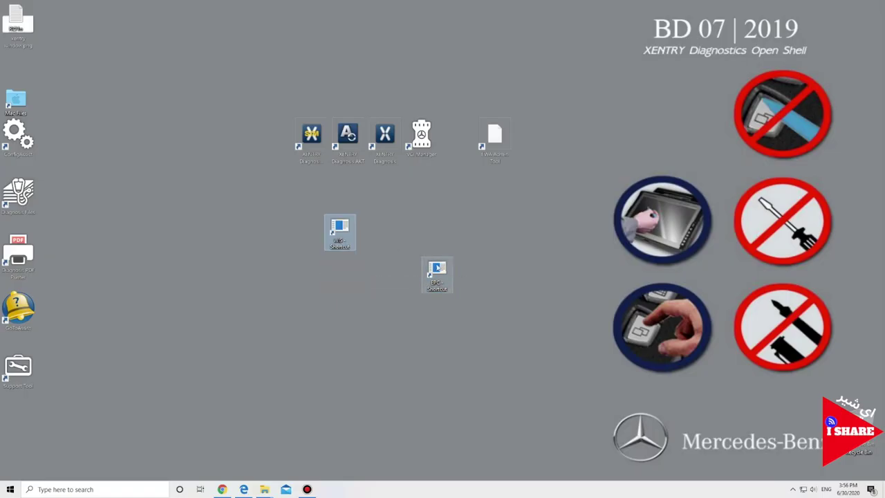
left_click_drag(441, 271, 440, 229)
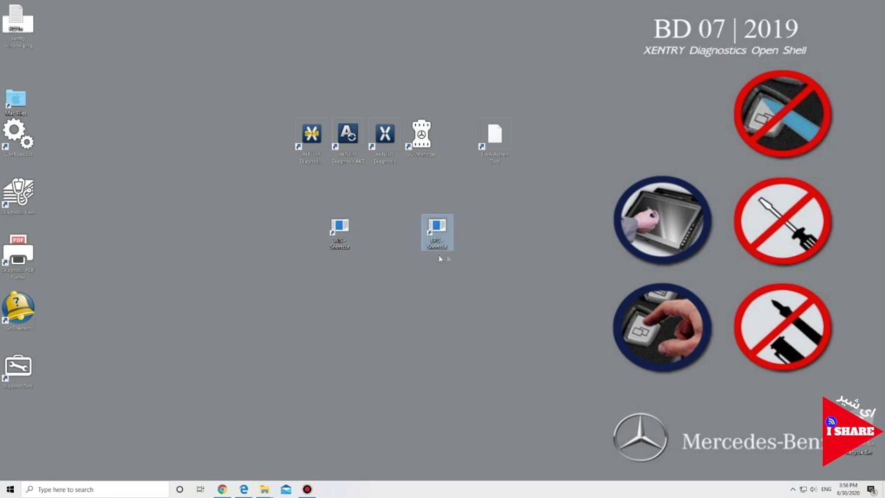
Change the WIS shortcut's icon to icon_wisasra_net.icon from the icon folder in Pictures.
left_click(339, 233)
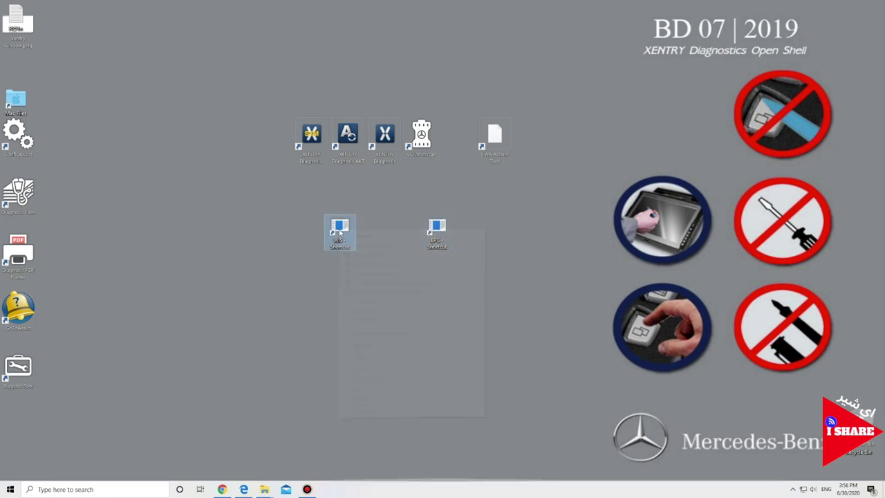
right_click(340, 232)
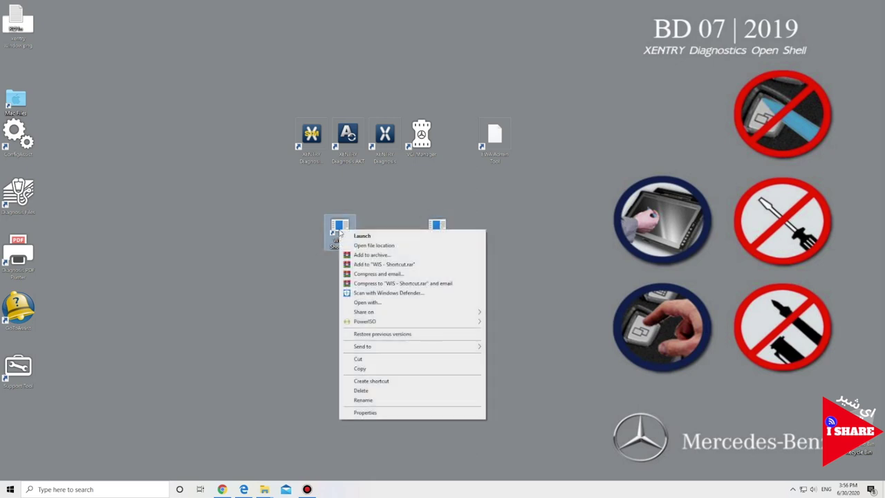
left_click(365, 413)
left_click(426, 379)
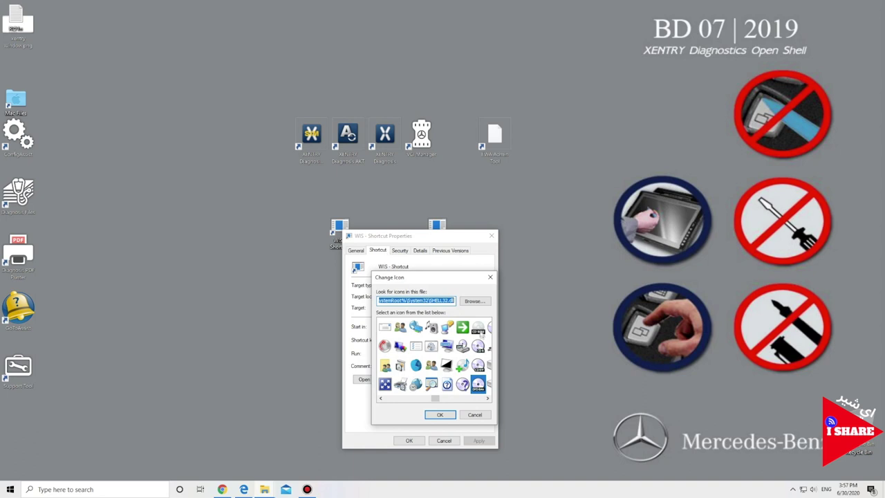
left_click(475, 302)
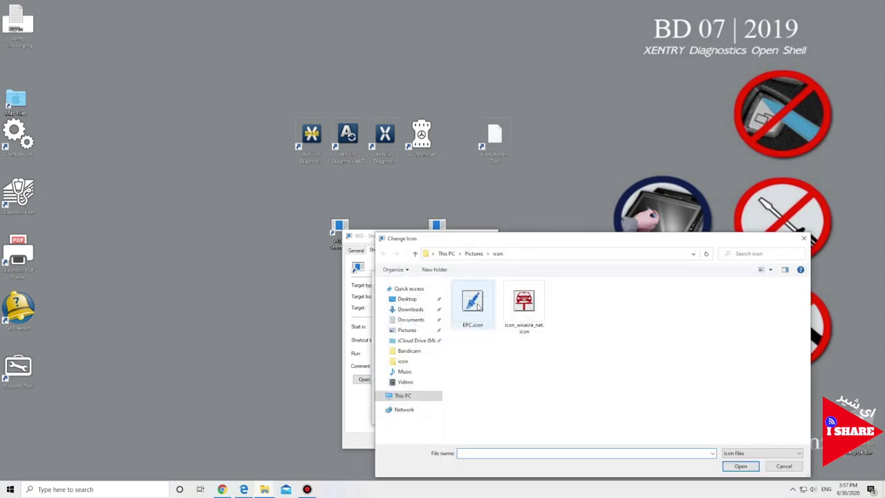
left_click(525, 304)
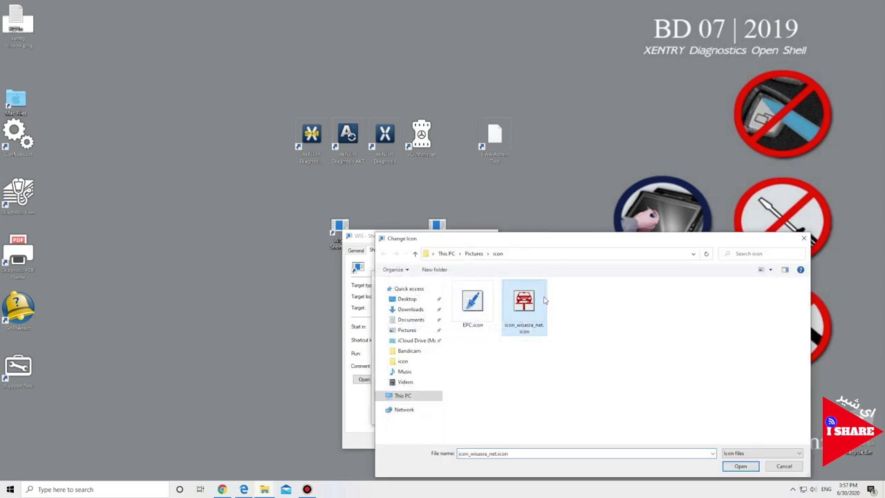
left_click(734, 467)
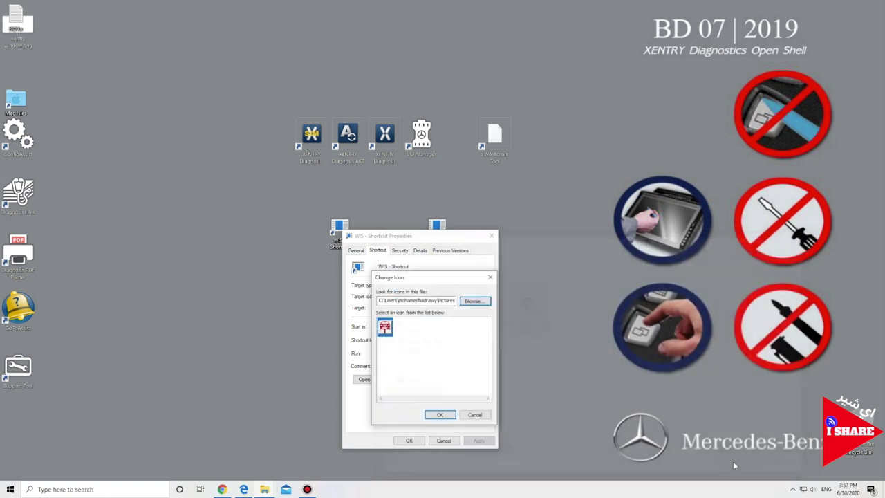
left_click(446, 414)
left_click(411, 440)
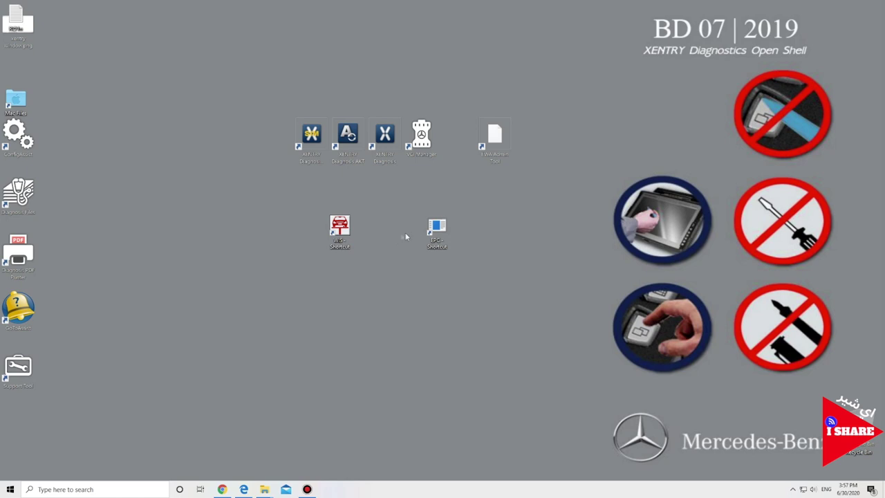
Change the EPC shortcut's icon to EPC.icon from the icon folder in Pictures.
right_click(442, 240)
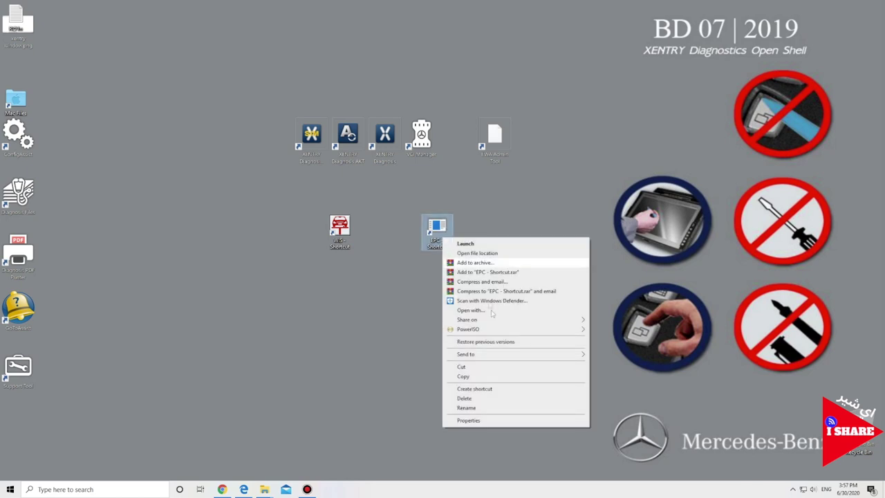
left_click(483, 420)
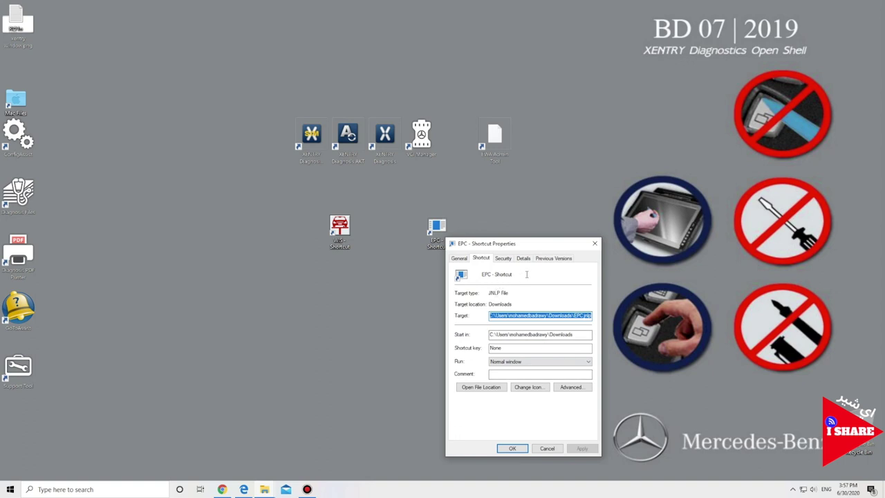
left_click(527, 386)
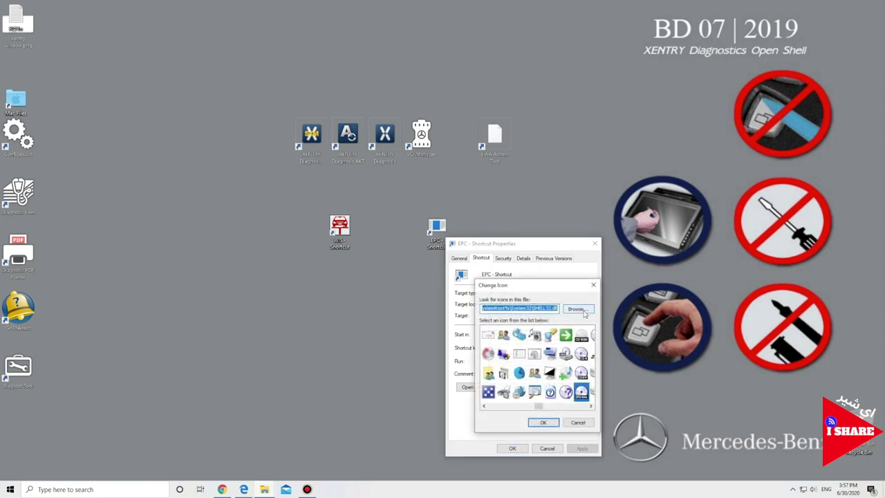
left_click(577, 309)
left_click(544, 302)
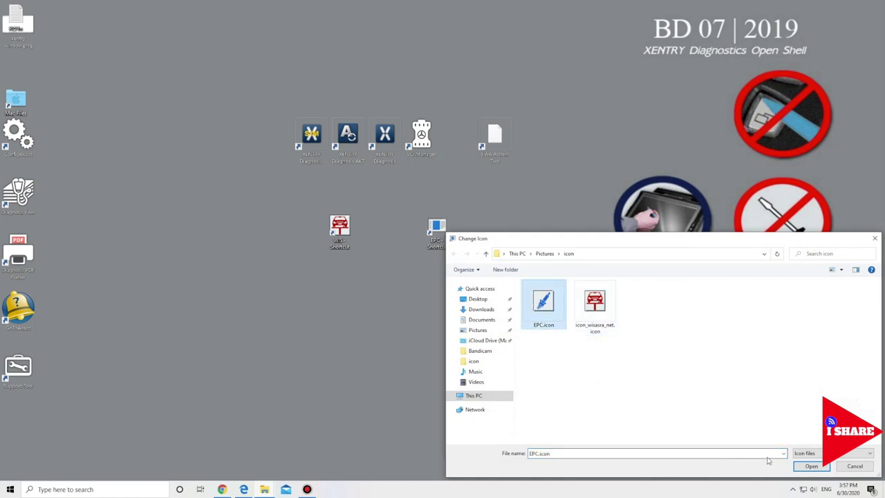
left_click(805, 465)
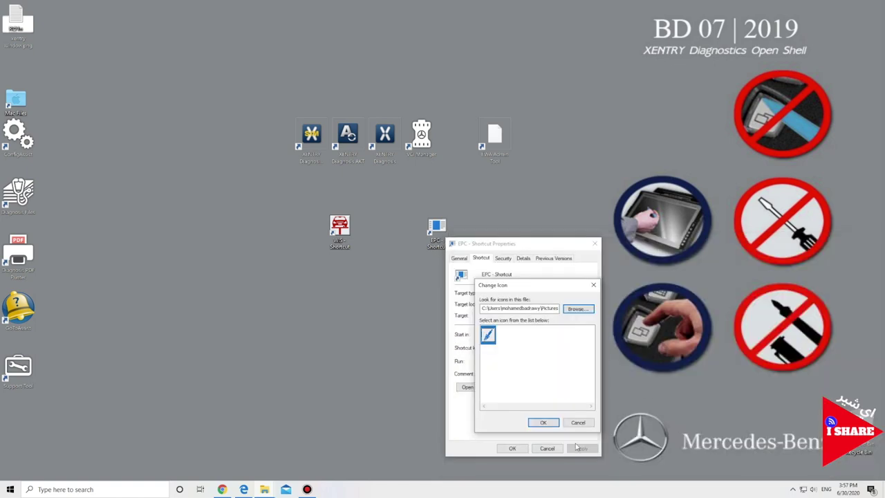
left_click(544, 422)
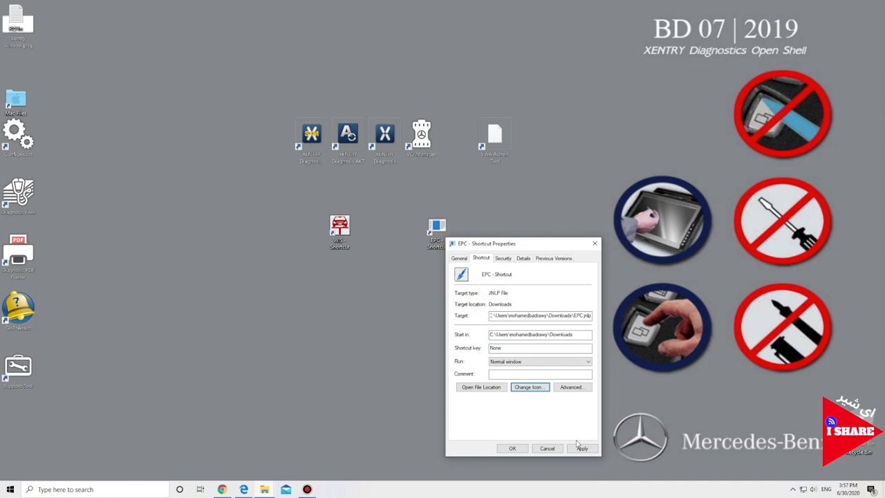
left_click(524, 450)
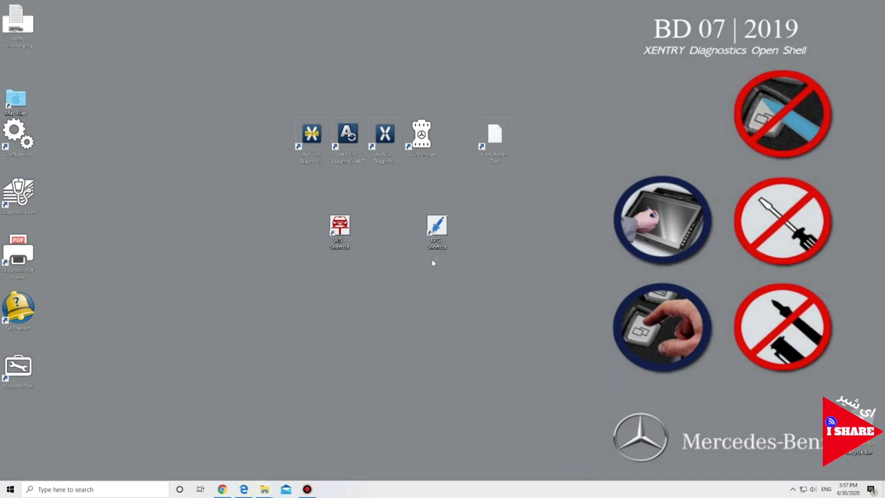
Arrange the WIS and EPC shortcuts next to each other directly below the XENTRY icons, and refresh the desktop.
left_click_drag(441, 235, 441, 193)
left_click_drag(337, 231, 337, 195)
left_click_drag(442, 194, 388, 199)
right_click(477, 220)
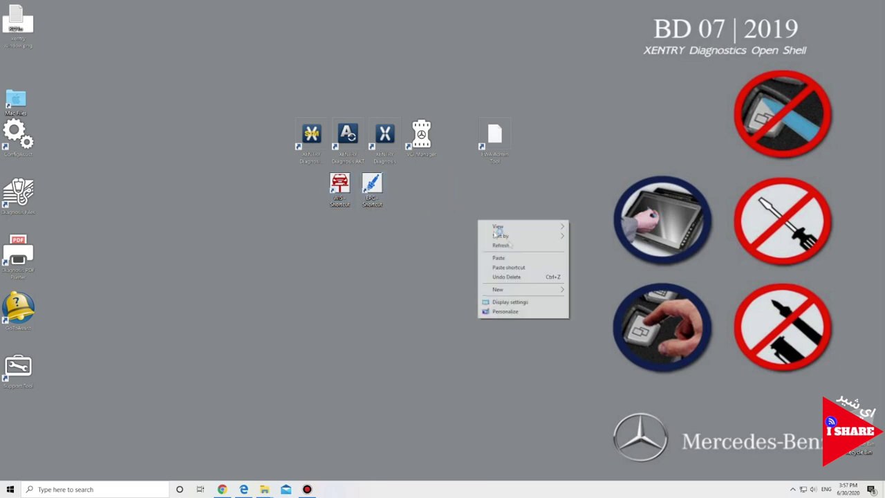
left_click(494, 246)
Launch WIS/ASRA from its desktop shortcut, maximize its window to check that it loads, and minimize it.
double_click(339, 185)
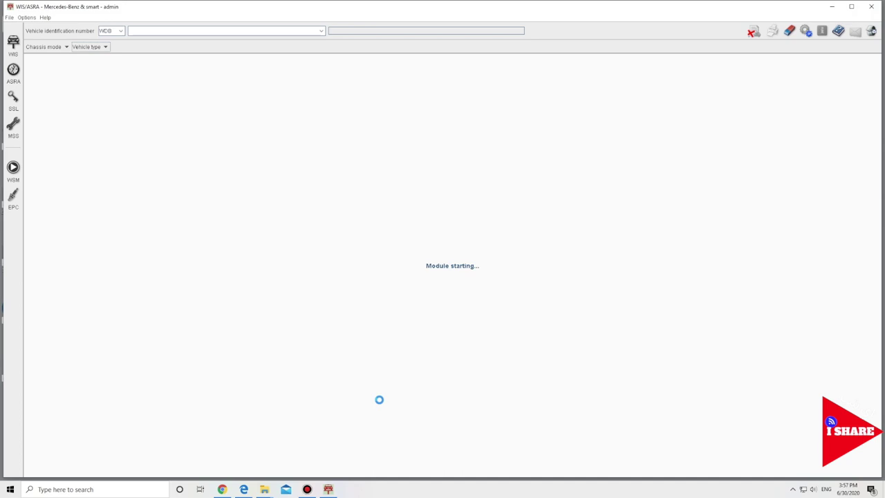
left_click(851, 6)
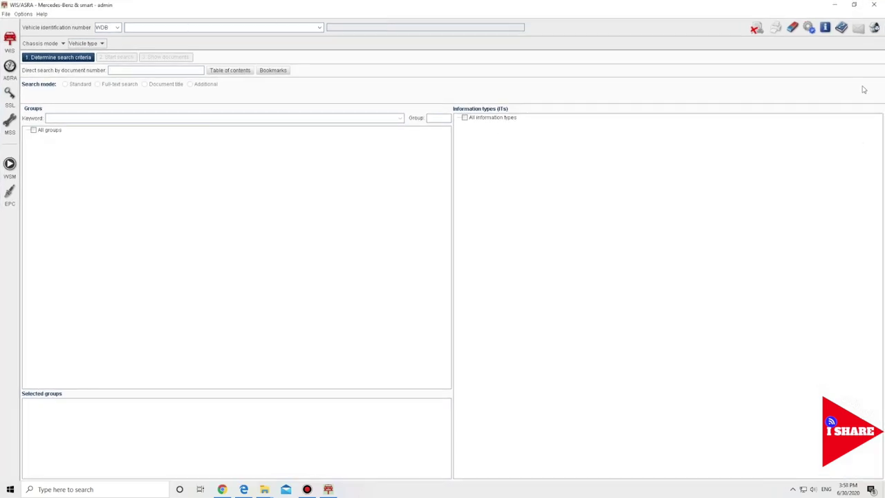
left_click(834, 4)
Launch EPC from its desktop shortcut and dismiss the tip of the day.
double_click(372, 184)
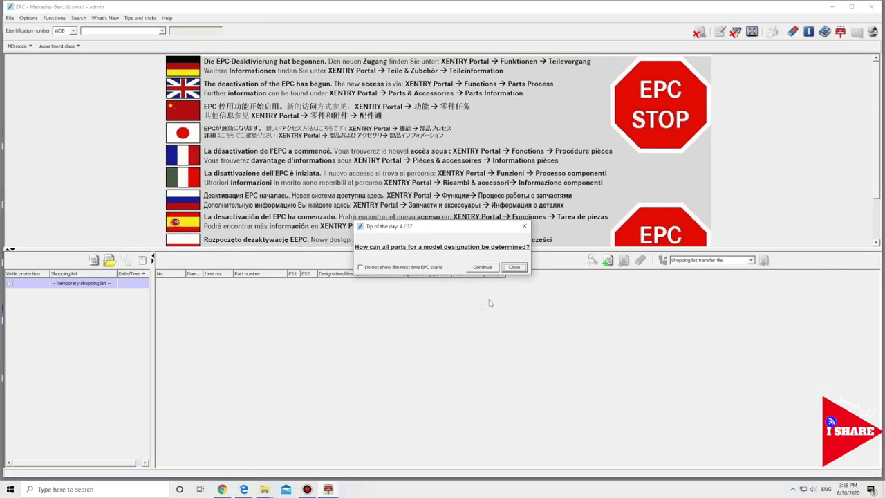
left_click(514, 266)
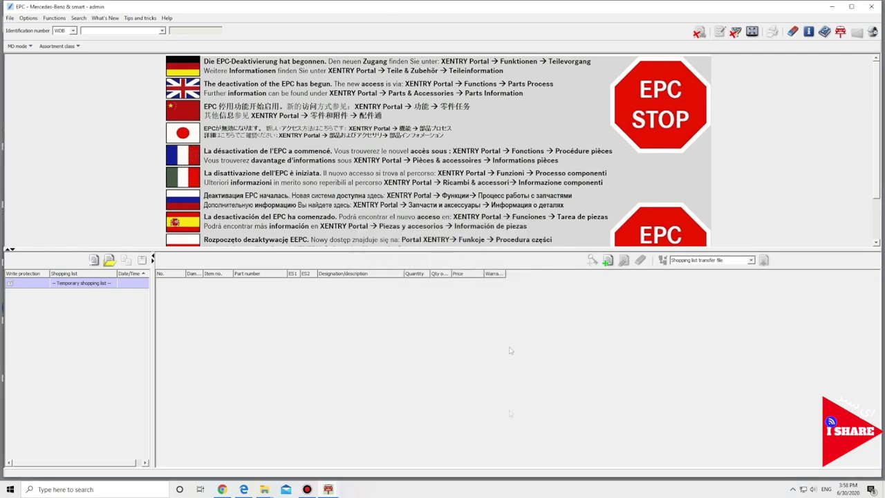